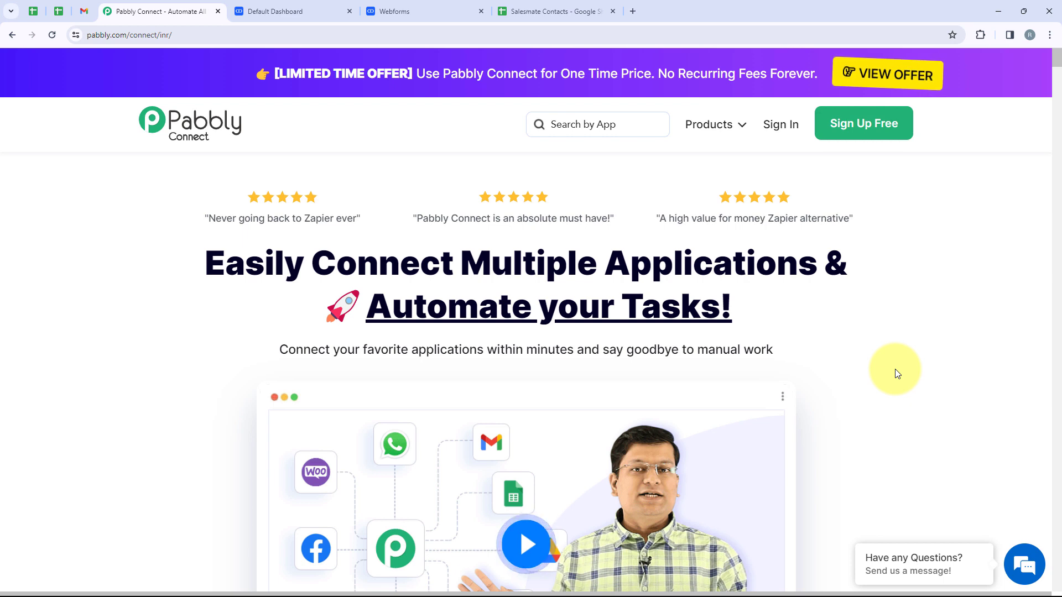
# Step: Glance at the Salesmate dashboard and Salesmate Contacts spreadsheet, then return to the Pabbly page
pyautogui.click(274, 6)
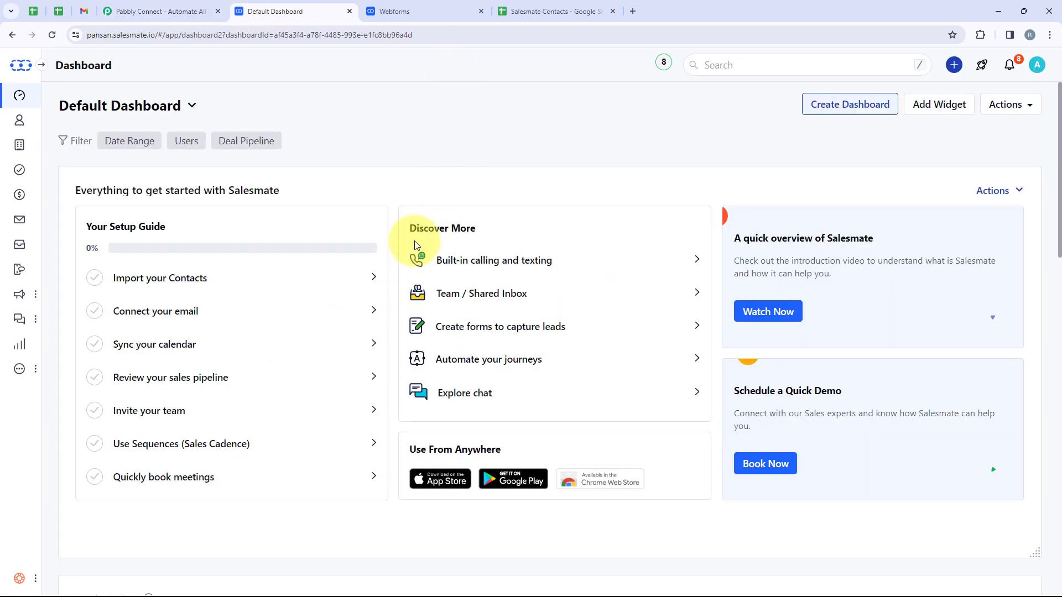
pyautogui.click(497, 22)
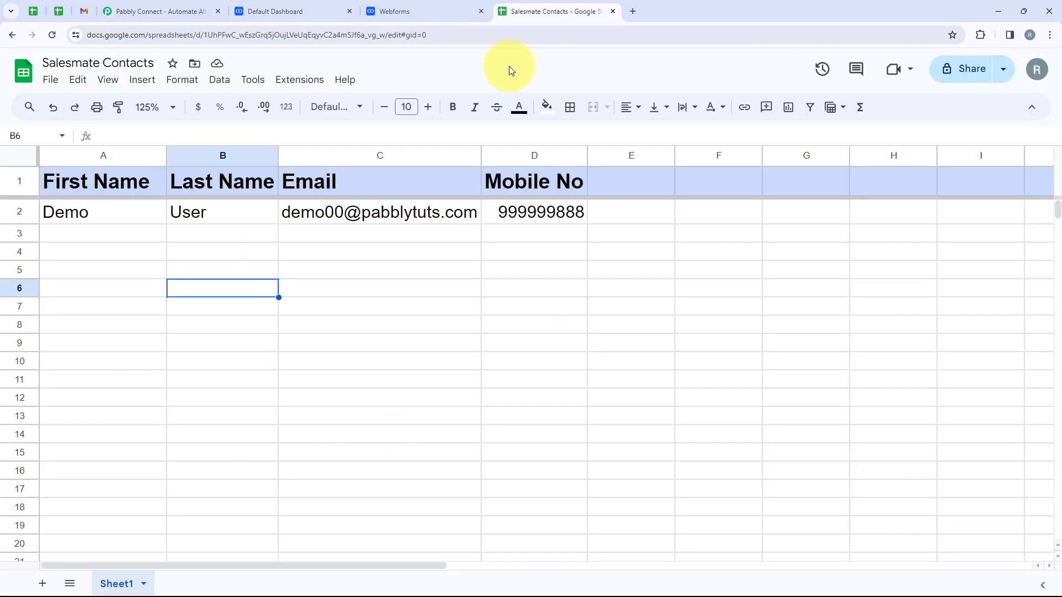
pyautogui.click(206, 12)
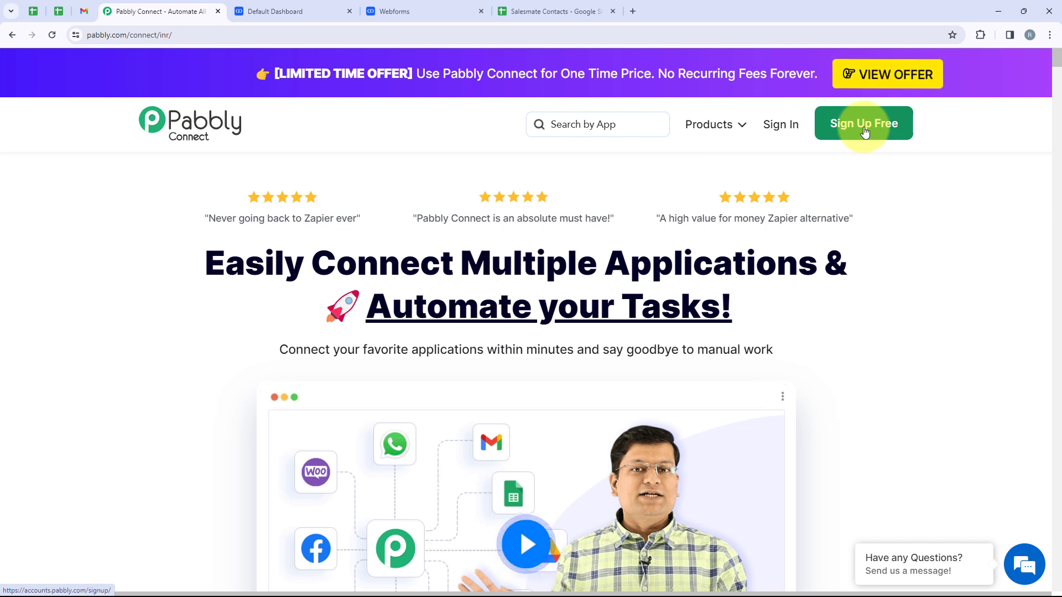
# Step: Sign in to Pabbly and open the Pabbly Connect dashboard via Access Now
pyautogui.click(780, 127)
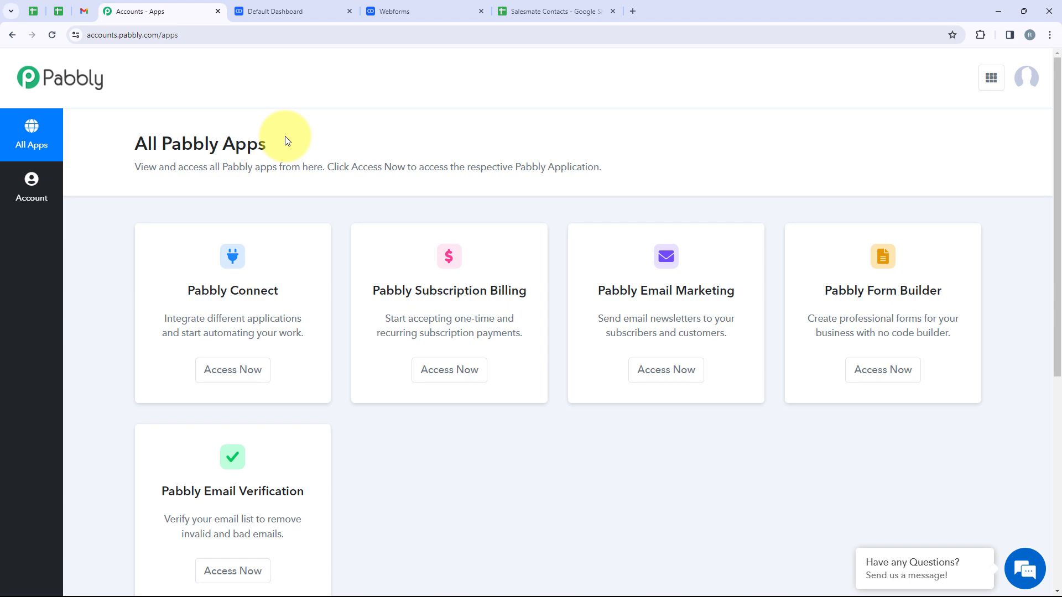
pyautogui.moveTo(308, 294); pyautogui.dragTo(191, 291)
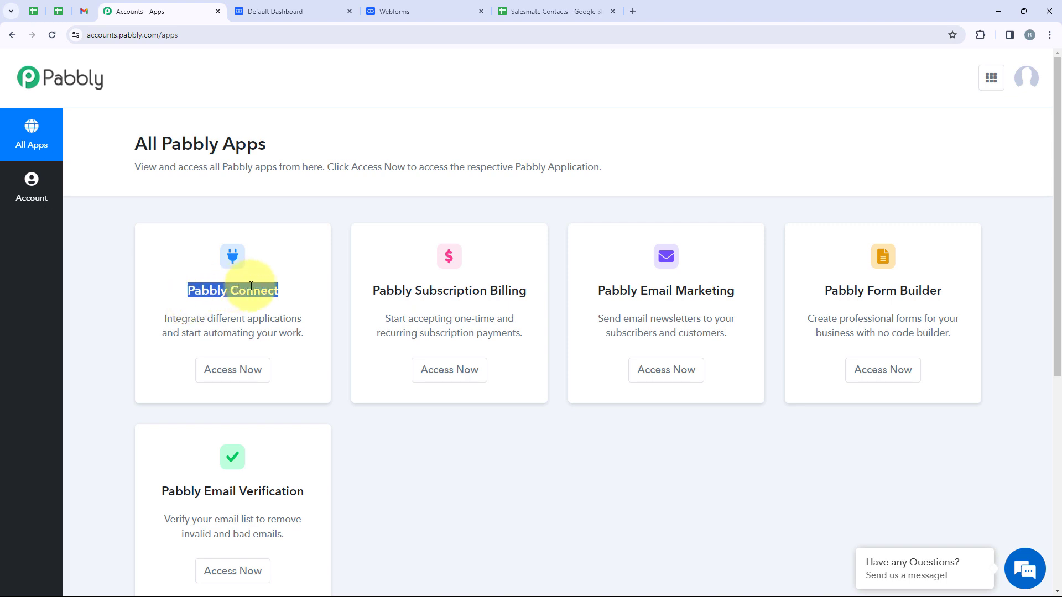
pyautogui.click(239, 385)
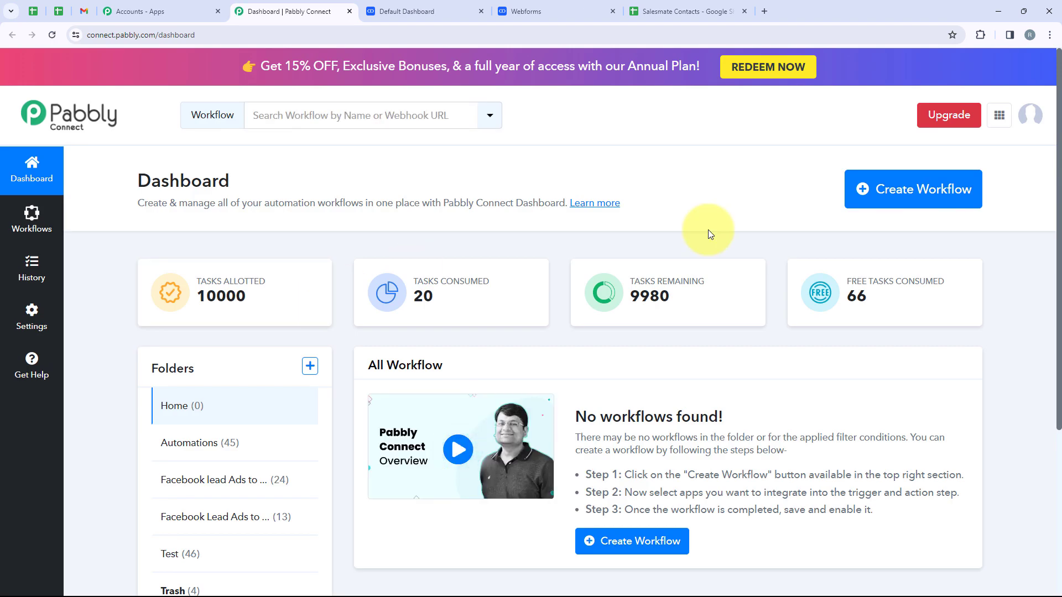
# Step: Create a workflow in the Automations folder named 'Add Salesmate Contact Details in Google Sheets'
pyautogui.click(874, 208)
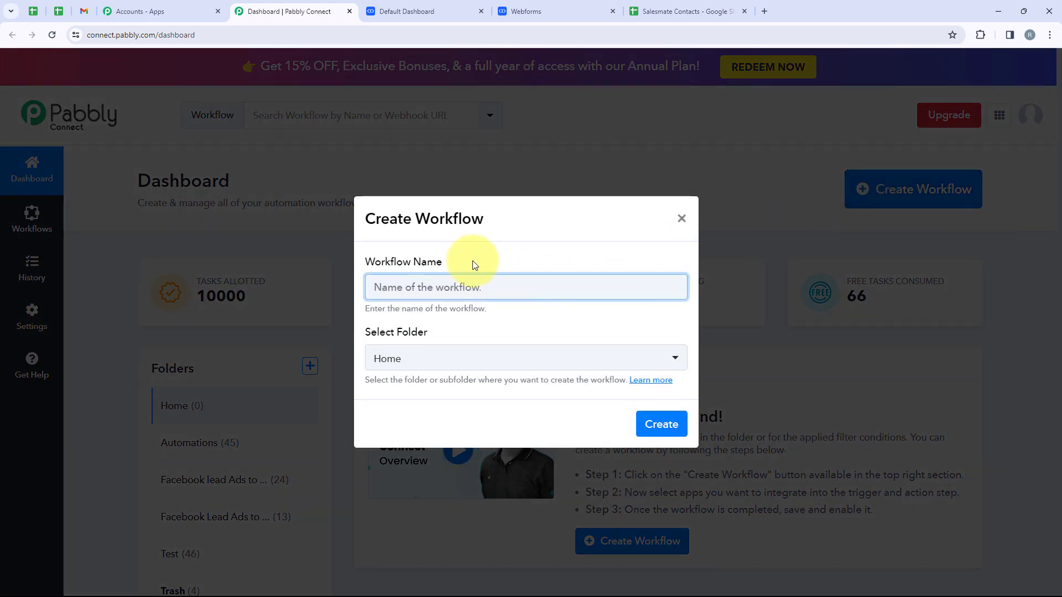
pyautogui.moveTo(470, 262); pyautogui.dragTo(360, 268)
pyautogui.moveTo(452, 332); pyautogui.dragTo(393, 334)
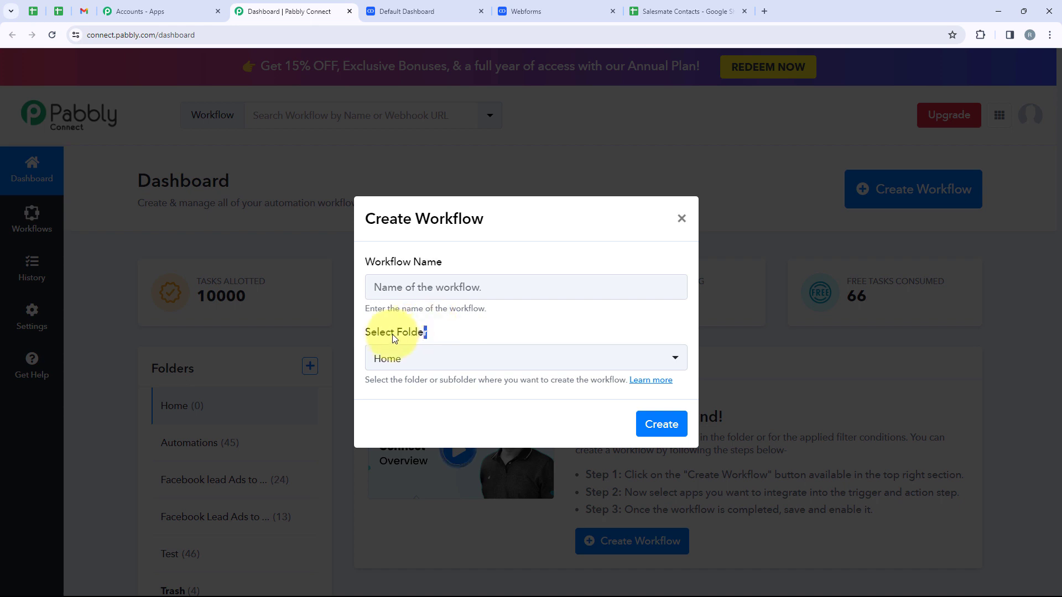
pyautogui.click(425, 370)
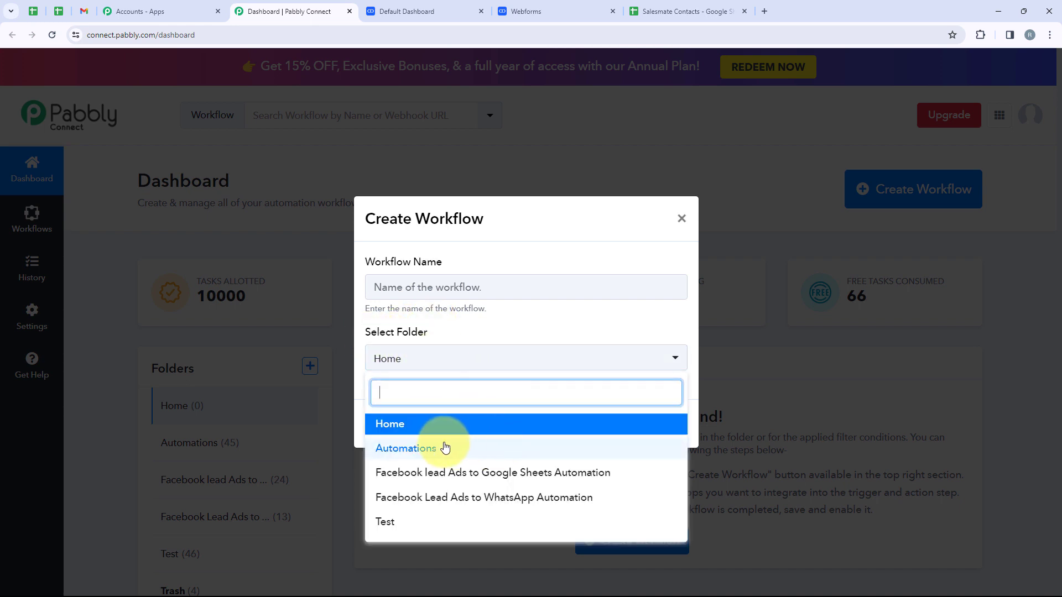
pyautogui.click(483, 449)
pyautogui.click(422, 289)
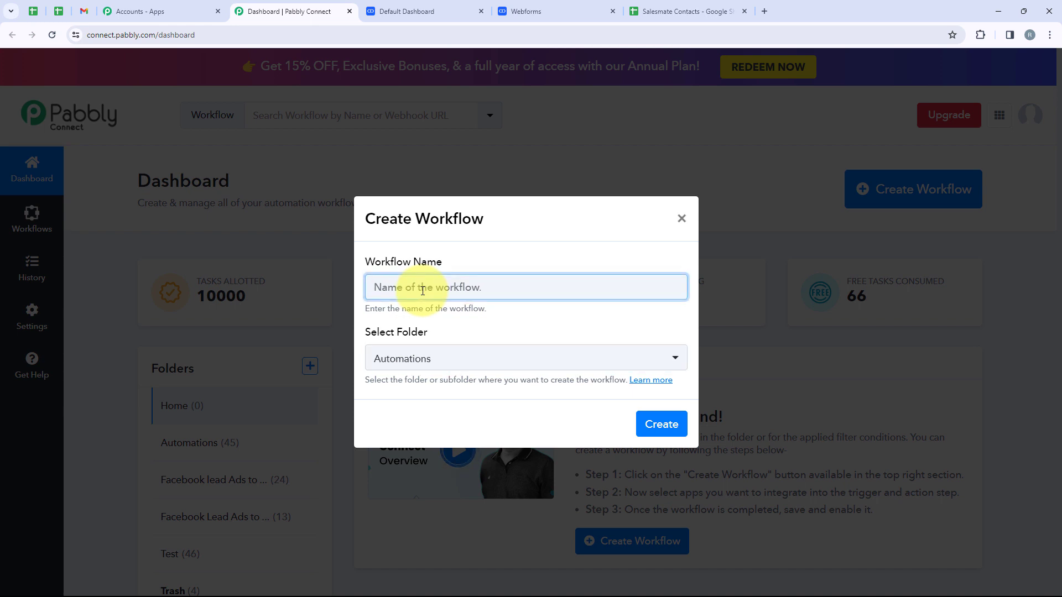
pyautogui.write('Add Salesmate Contact Details in Google Sheets')
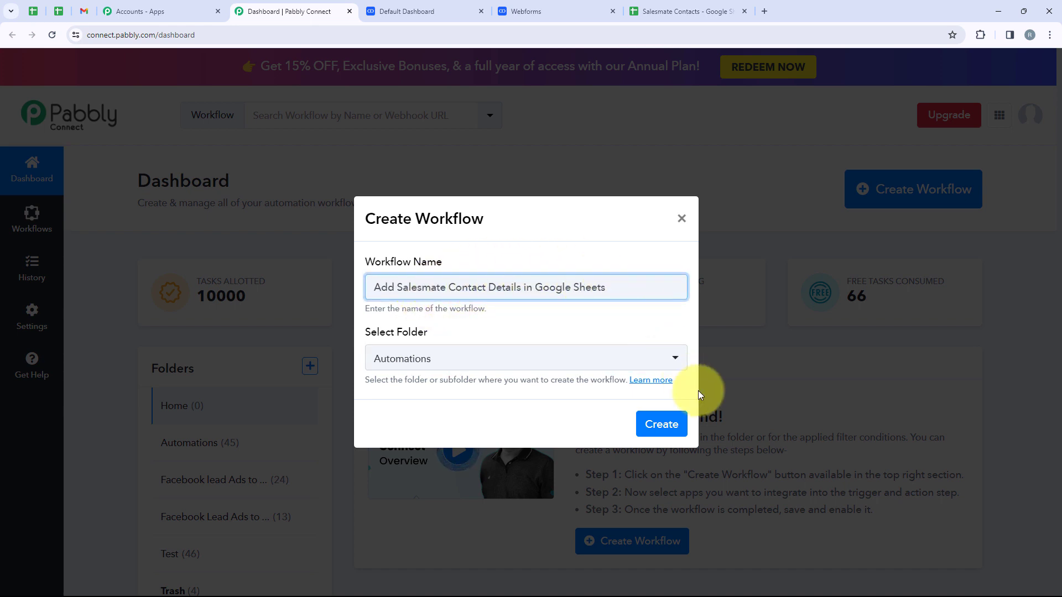
pyautogui.click(658, 426)
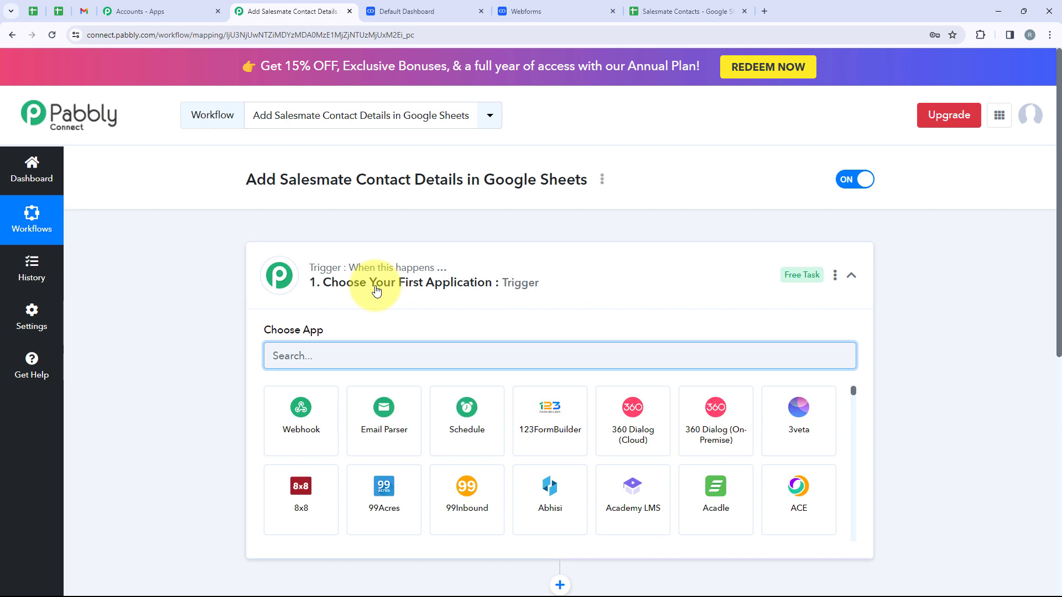
# Step: Set the trigger app to Salesmate with the New Contact trigger event
pyautogui.click(583, 285)
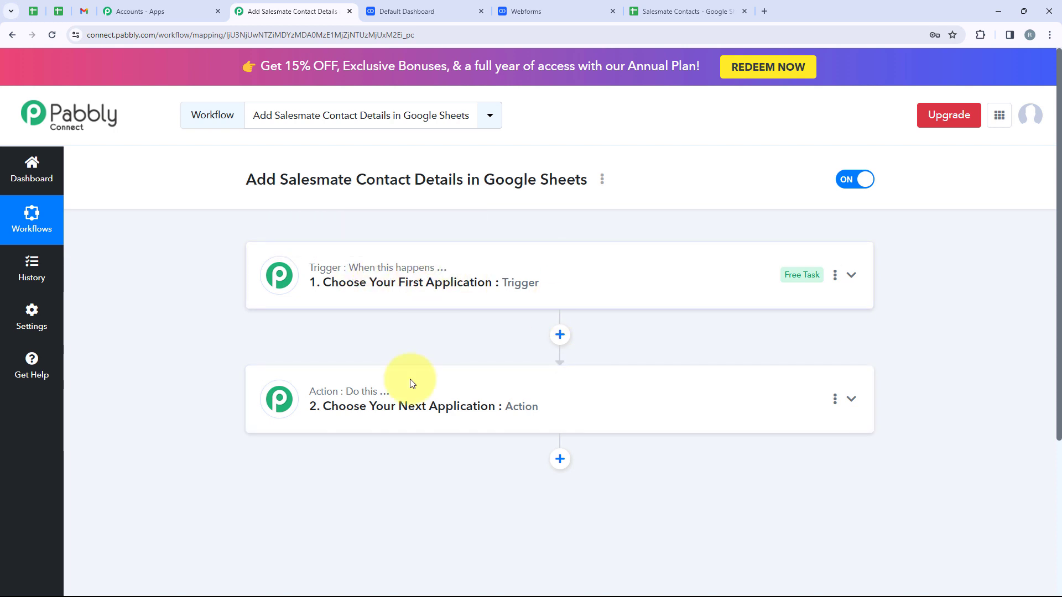
pyautogui.moveTo(360, 394)
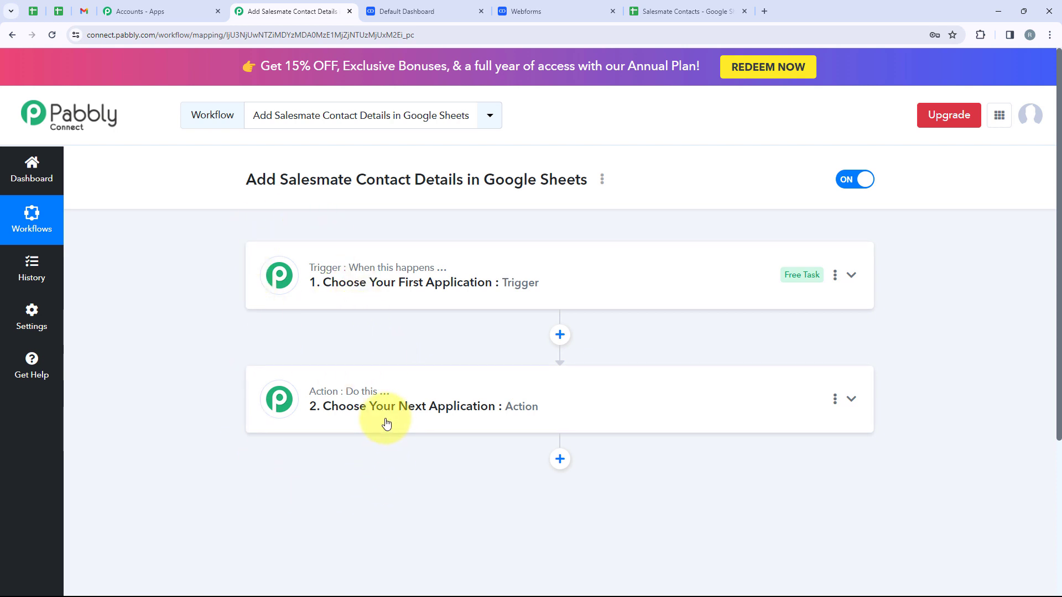
pyautogui.click(379, 283)
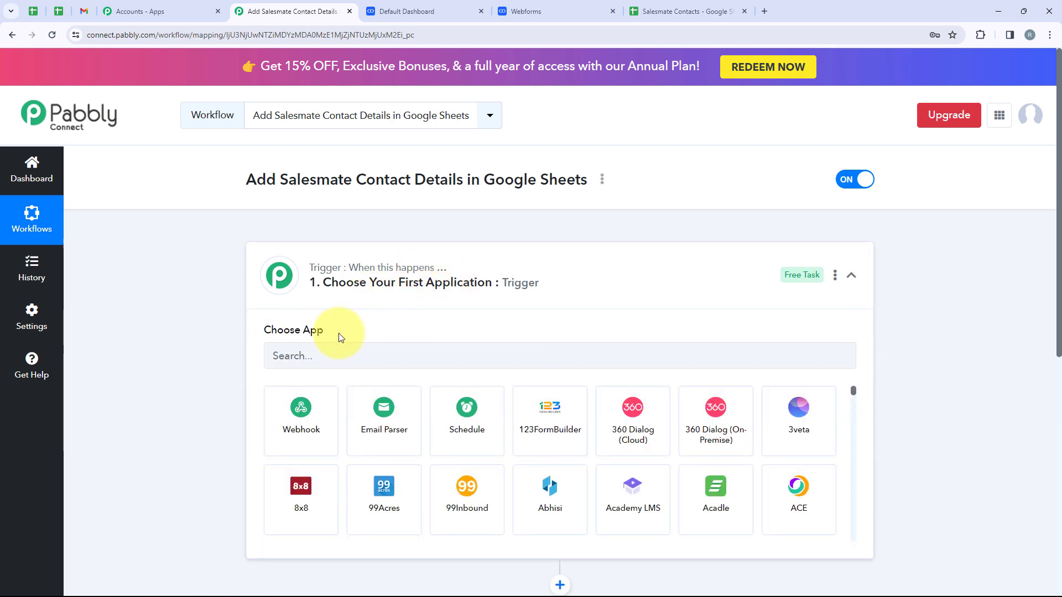
pyautogui.click(335, 353)
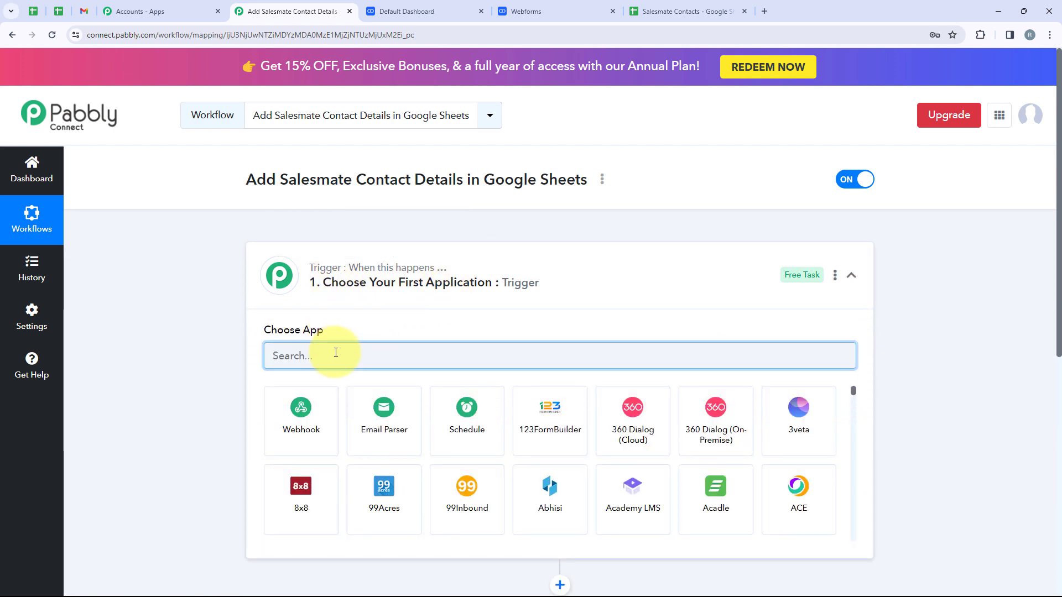
pyautogui.write('Sales')
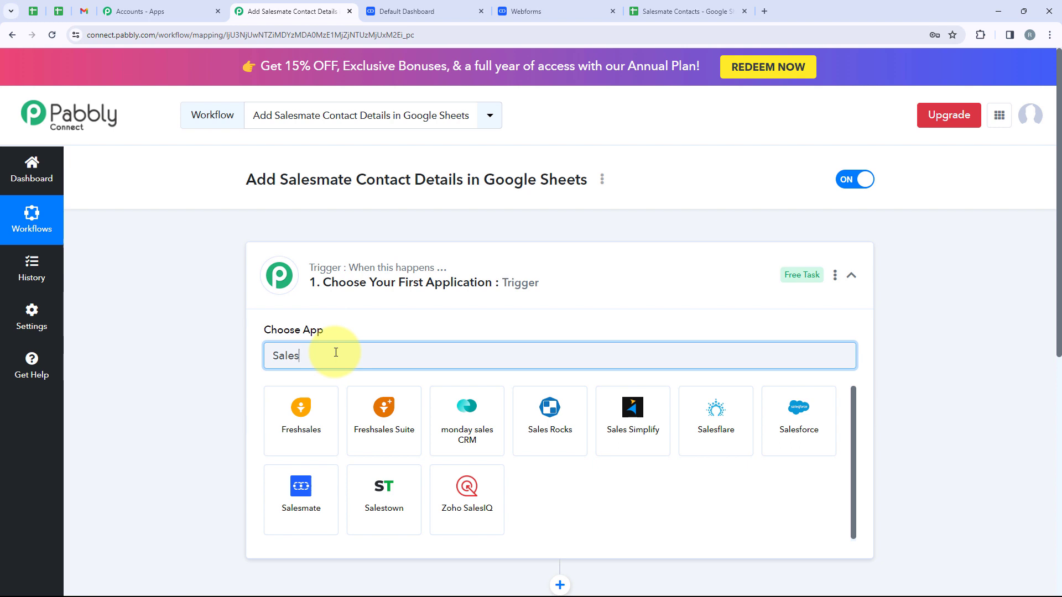
pyautogui.write('mate')
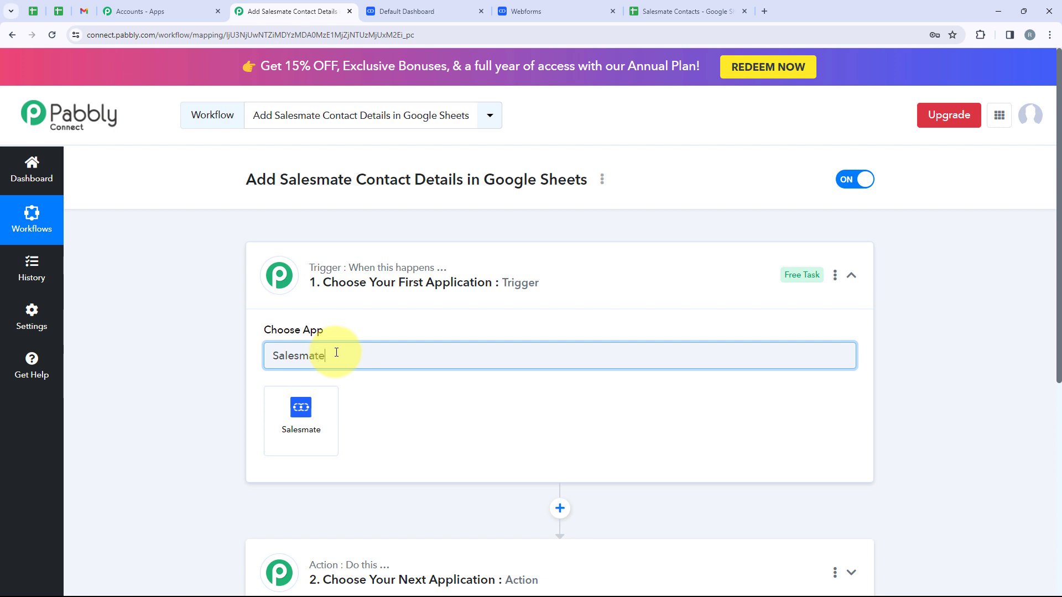
pyautogui.click(303, 409)
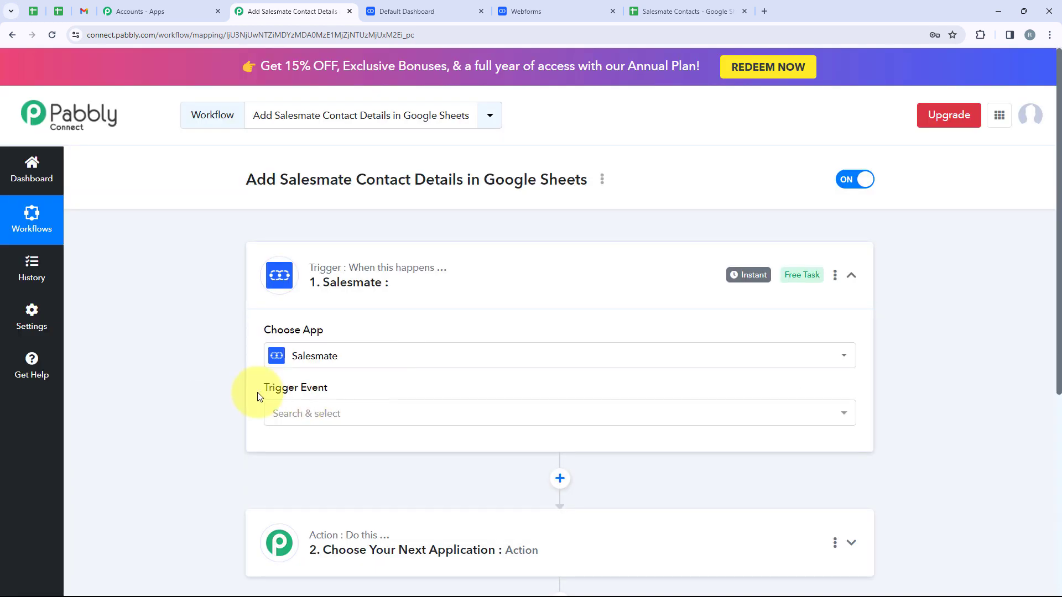
pyautogui.moveTo(259, 397); pyautogui.dragTo(308, 399)
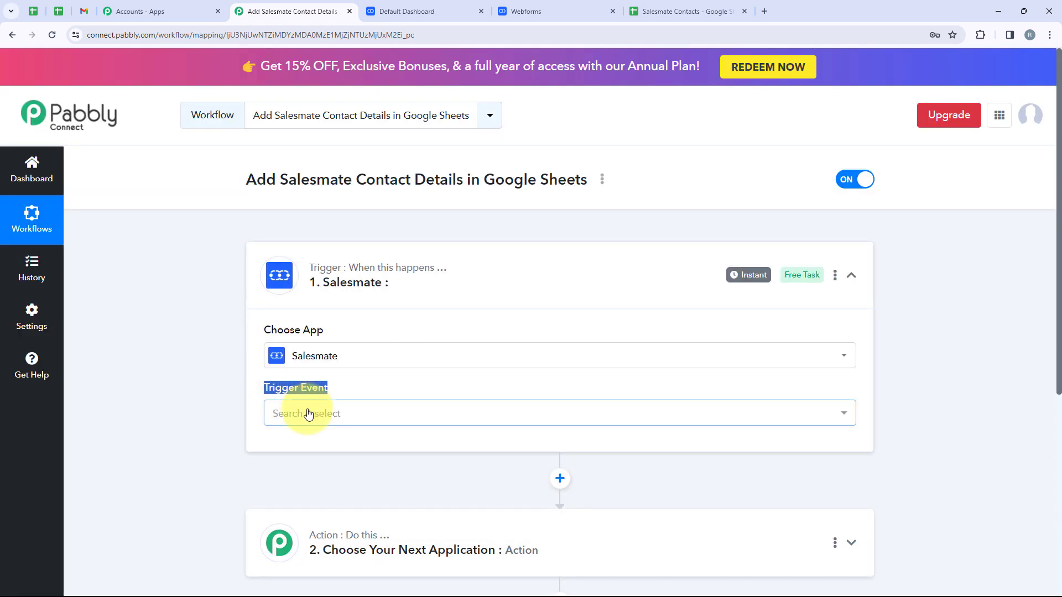
pyautogui.click(308, 414)
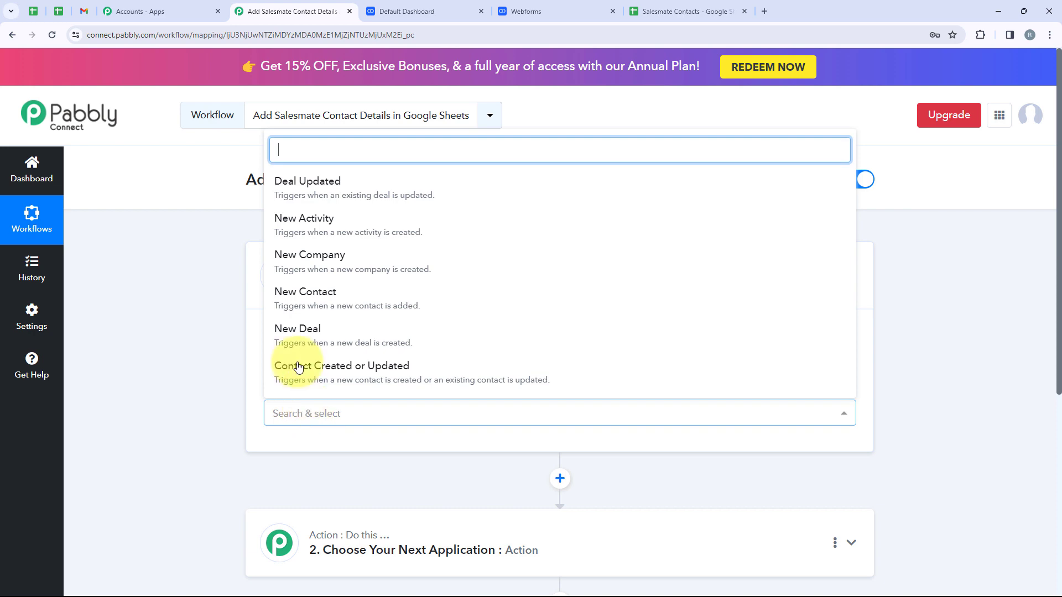
pyautogui.click(311, 299)
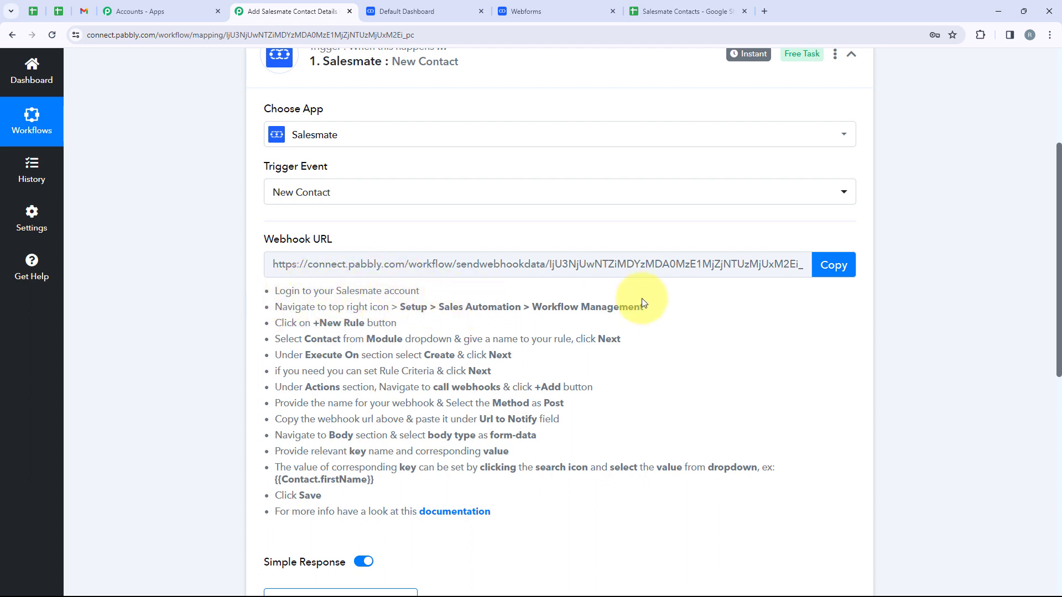
# Step: In Salesmate setup, go to automation workflows and start a new workflow rule
pyautogui.click(446, 3)
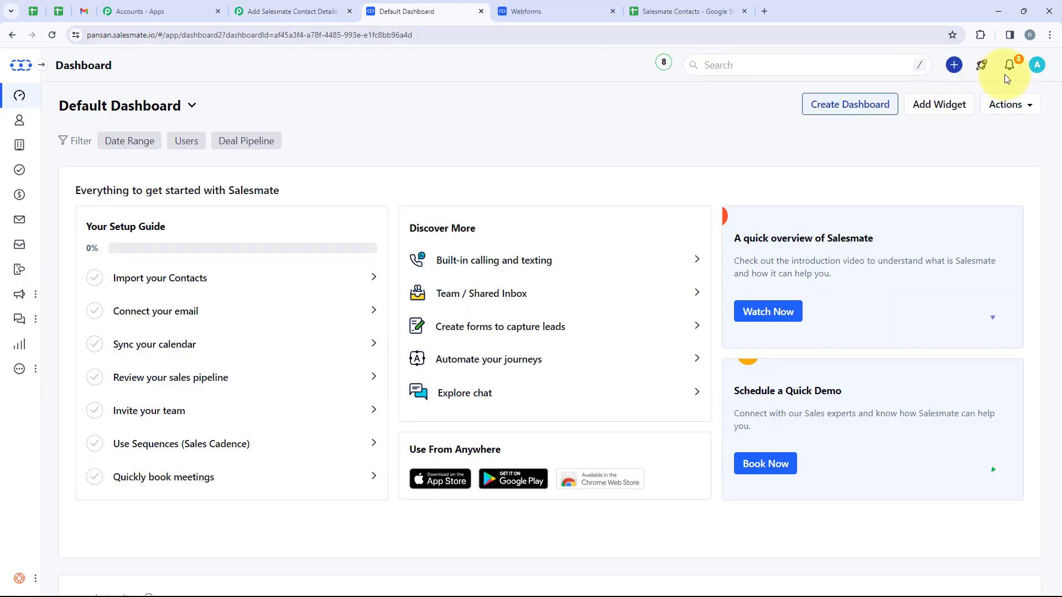
pyautogui.click(1033, 68)
pyautogui.click(879, 135)
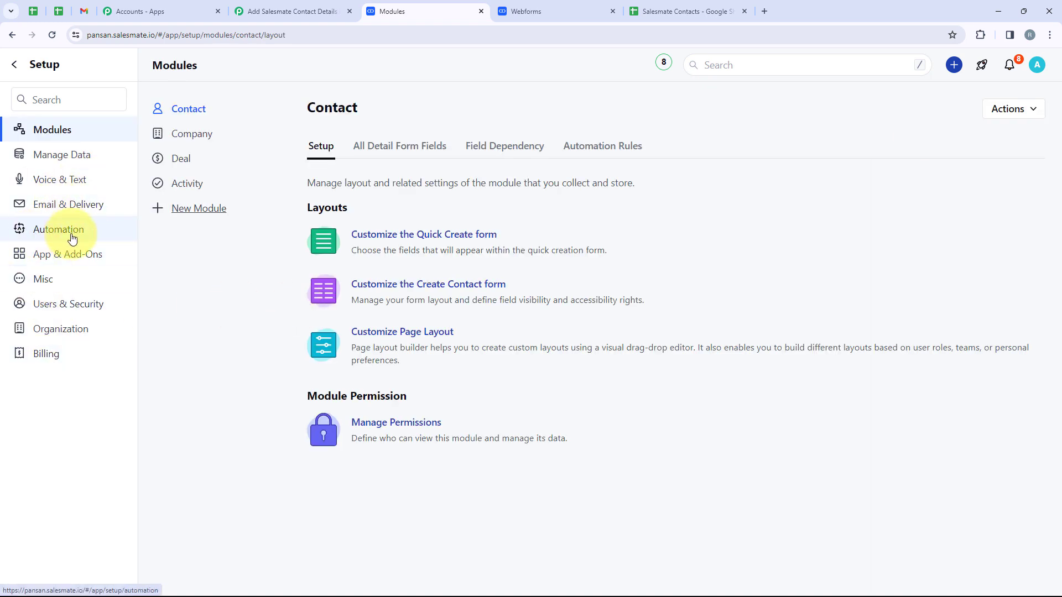
pyautogui.click(57, 237)
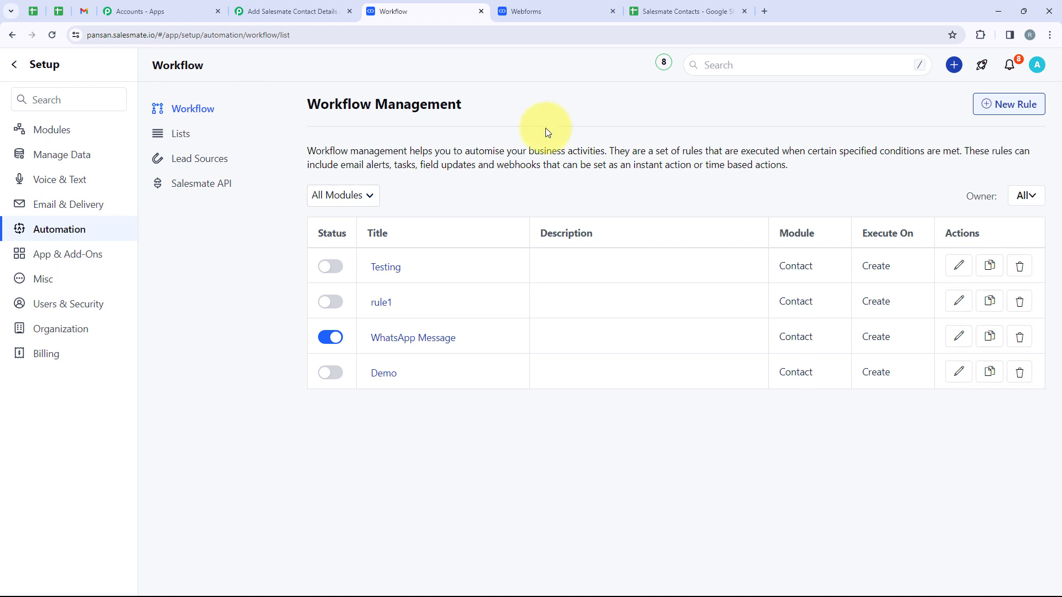
pyautogui.click(992, 104)
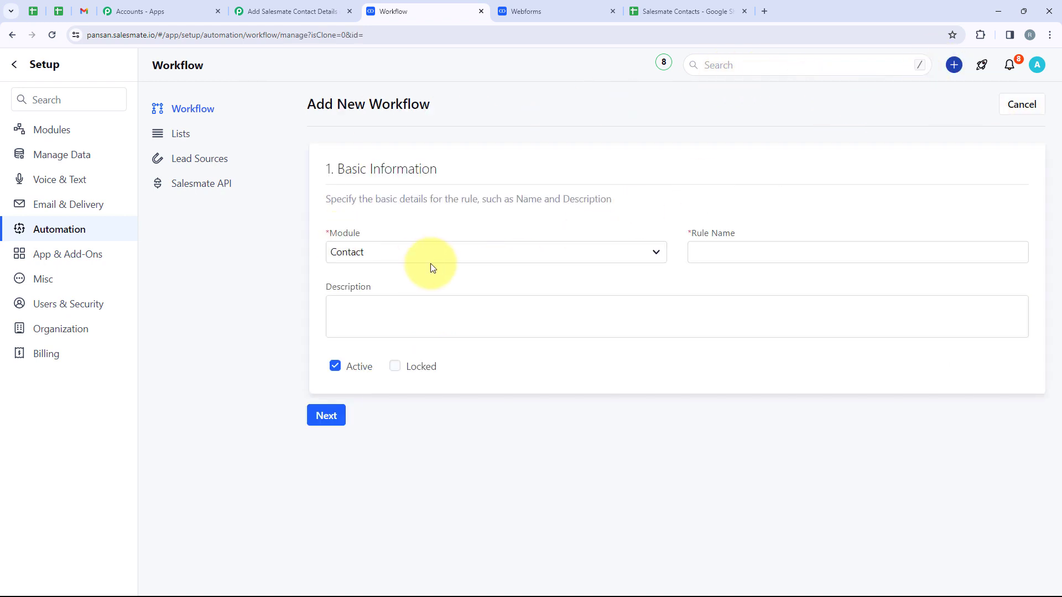
# Step: Make a Contact-module rule named 'Dummy Rule' executing on Create, skipping rule criteria
pyautogui.click(451, 255)
pyautogui.click(411, 287)
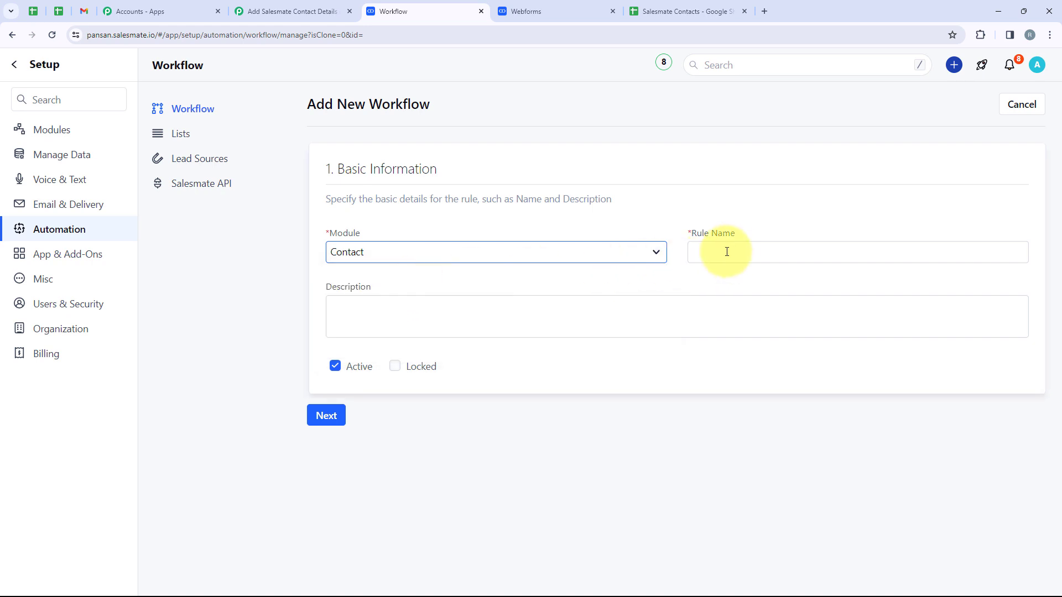
pyautogui.click(736, 250)
pyautogui.write('D')
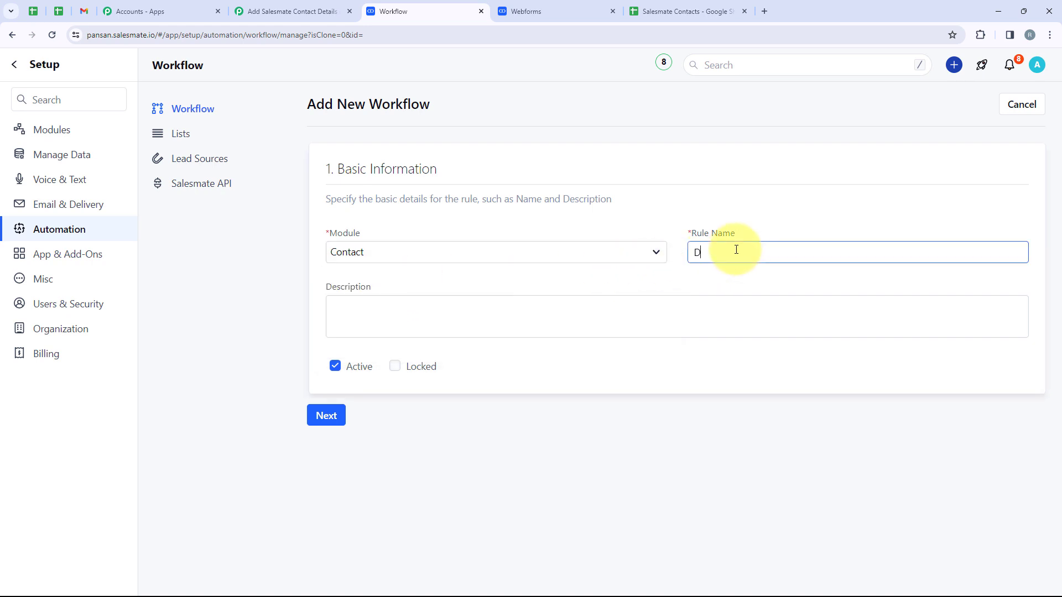
pyautogui.write('ummy Rule')
pyautogui.click(331, 418)
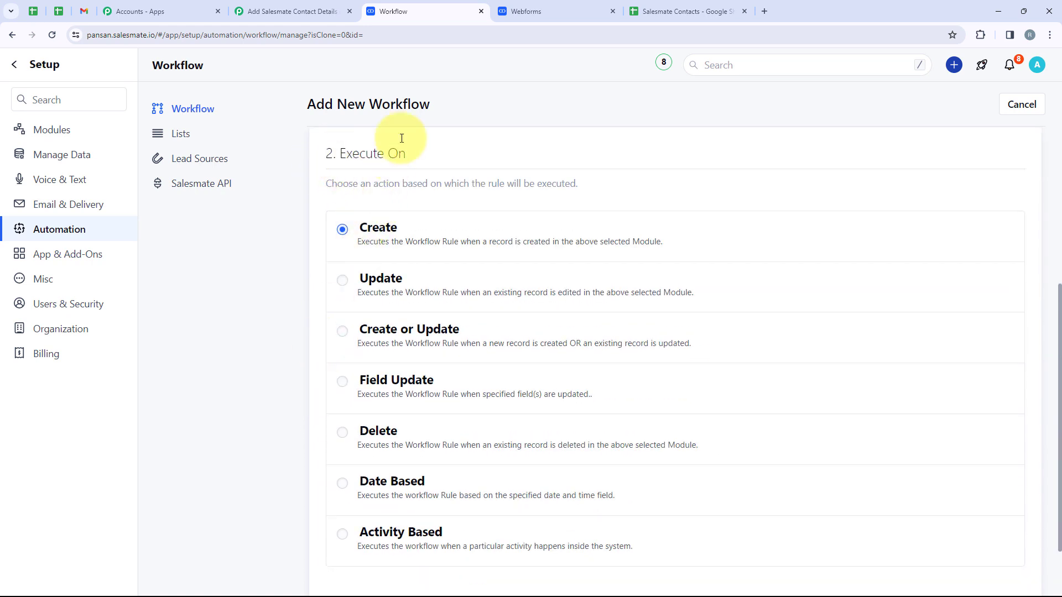
pyautogui.scroll(-2, 348, 237)
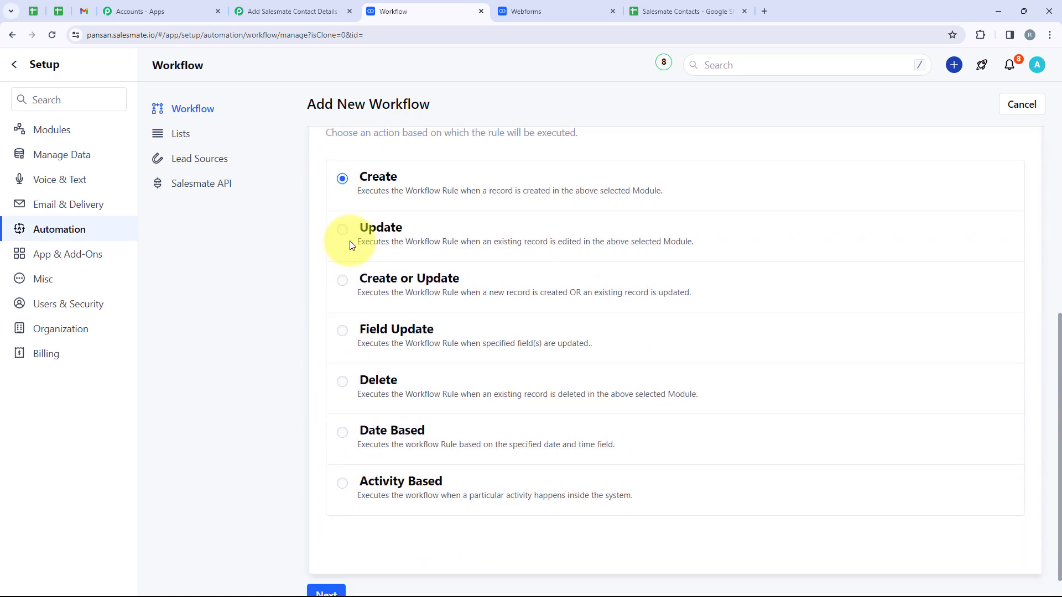
pyautogui.click(325, 570)
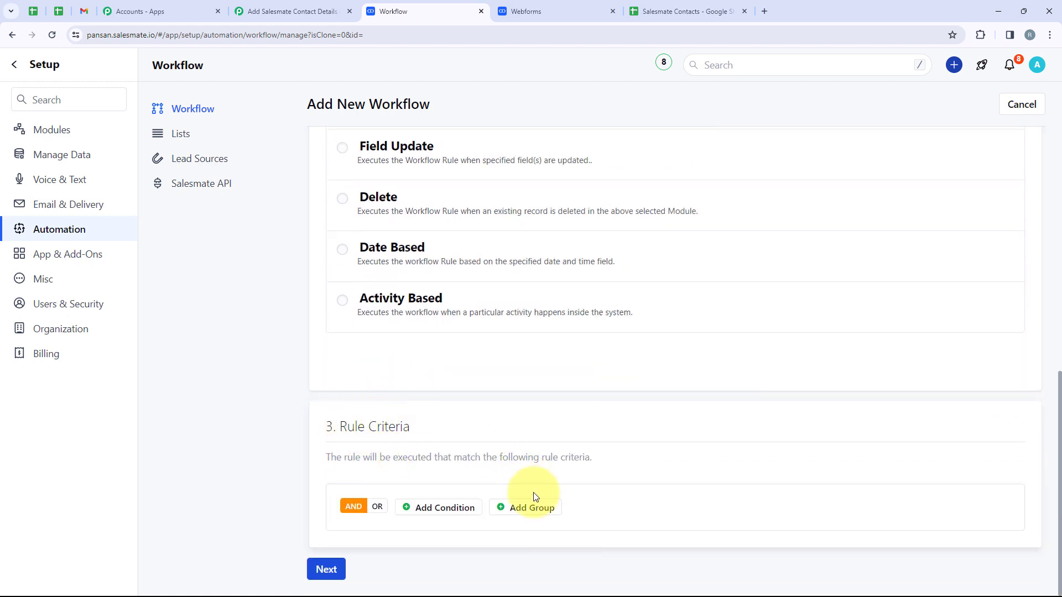
pyautogui.click(326, 570)
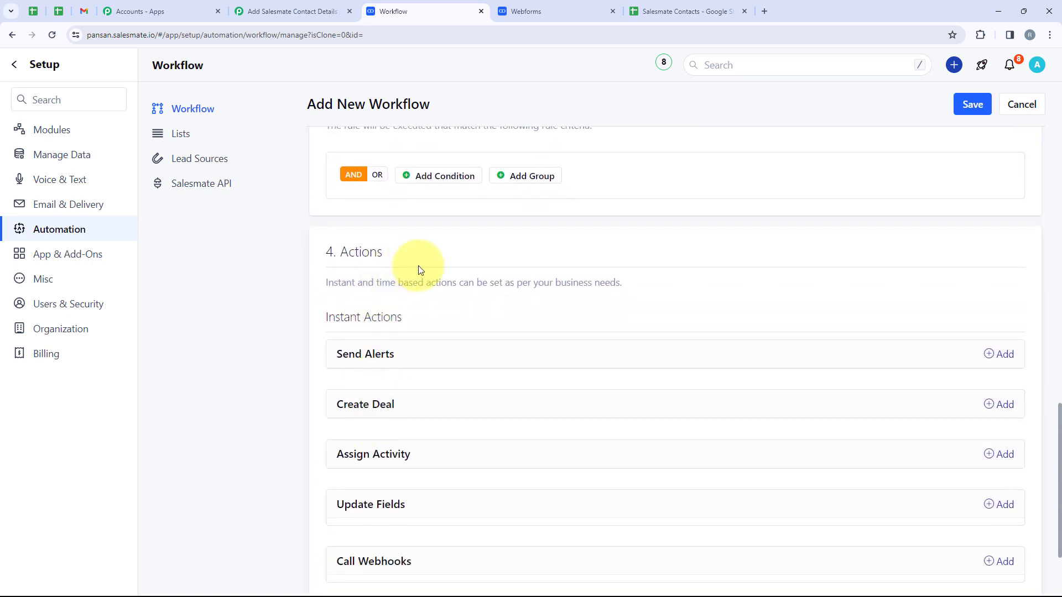
pyautogui.scroll(-2, 419, 268)
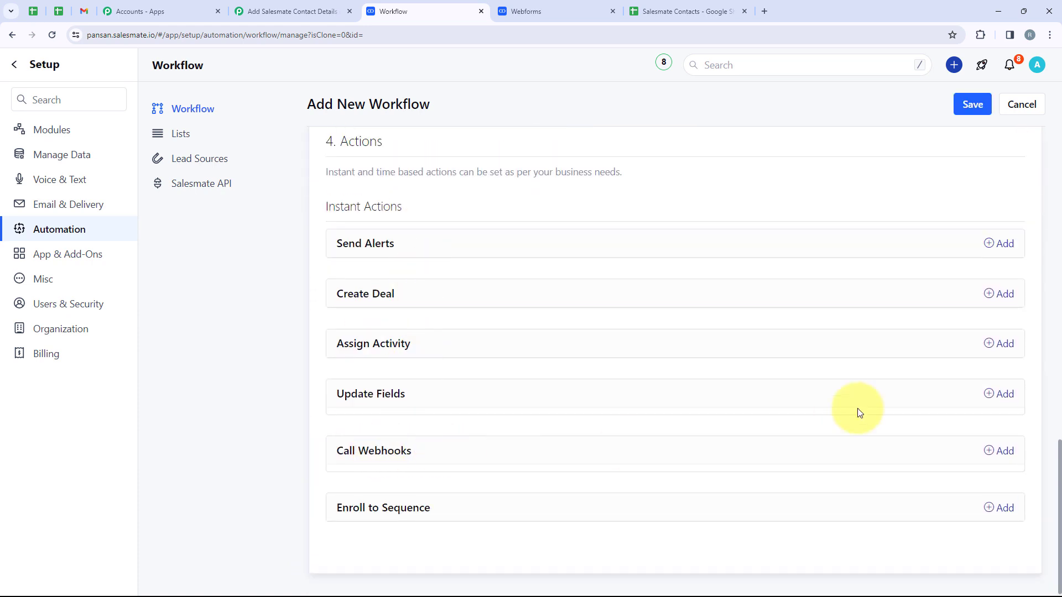
# Step: Add a Call Webhooks action named 'Dummy Rule' using the Post method
pyautogui.click(992, 448)
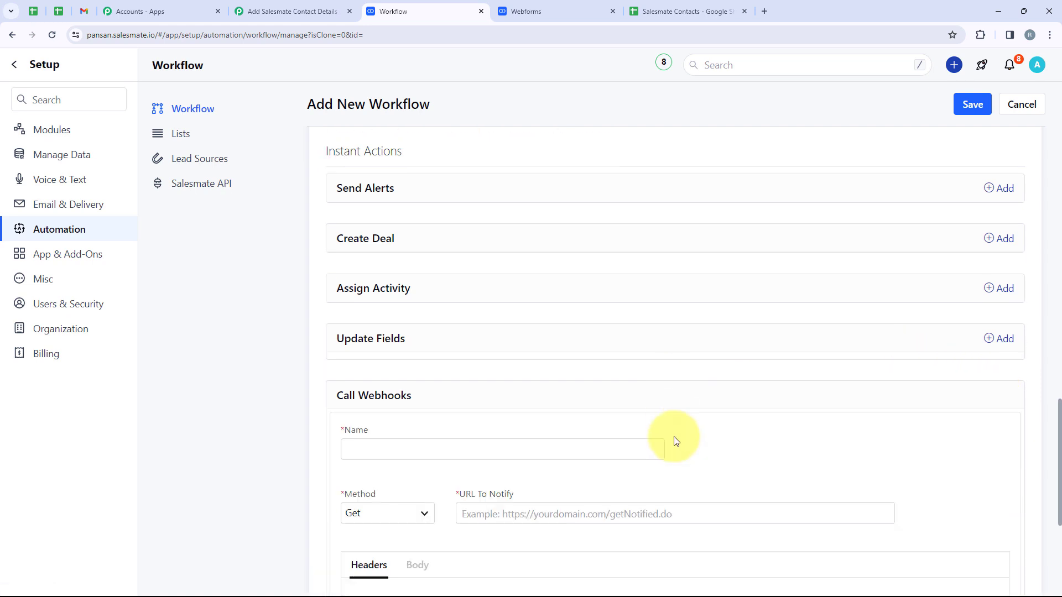
pyautogui.click(381, 229)
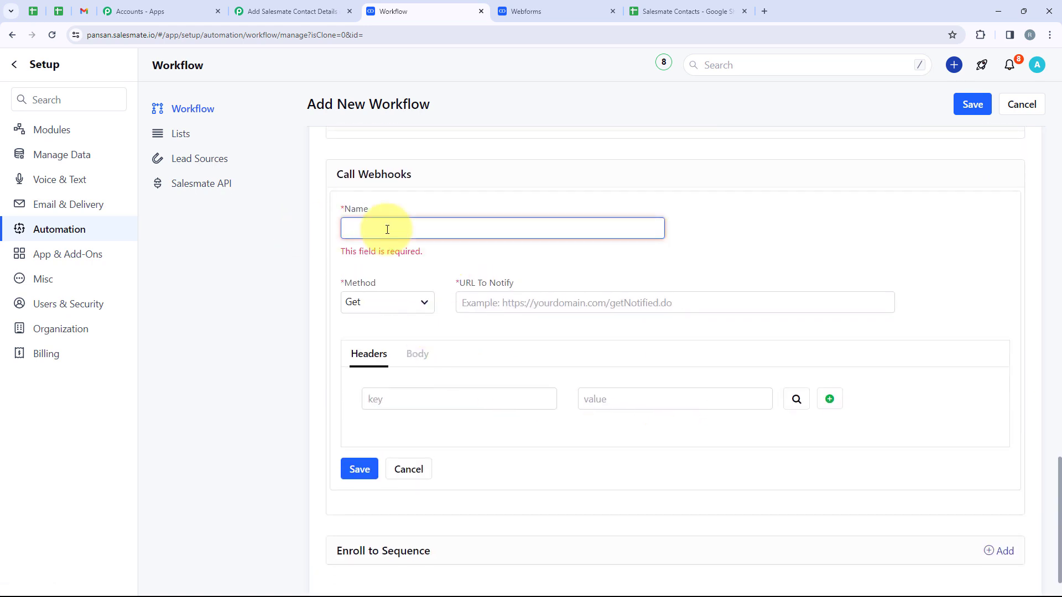
pyautogui.write('Dumm')
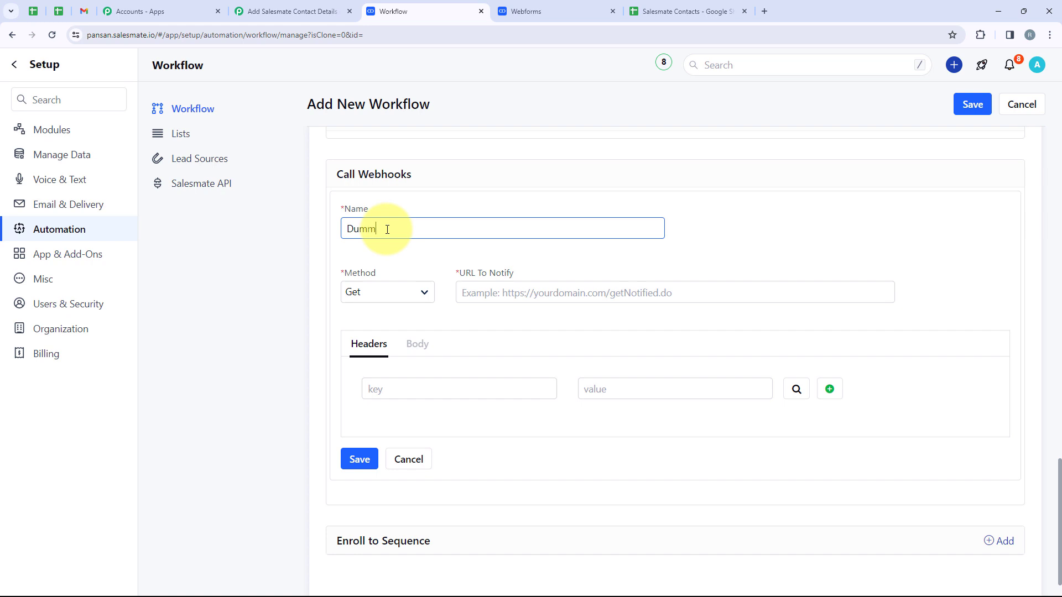
pyautogui.write('y Rule')
pyautogui.scroll(1, 394, 383)
pyautogui.click(383, 351)
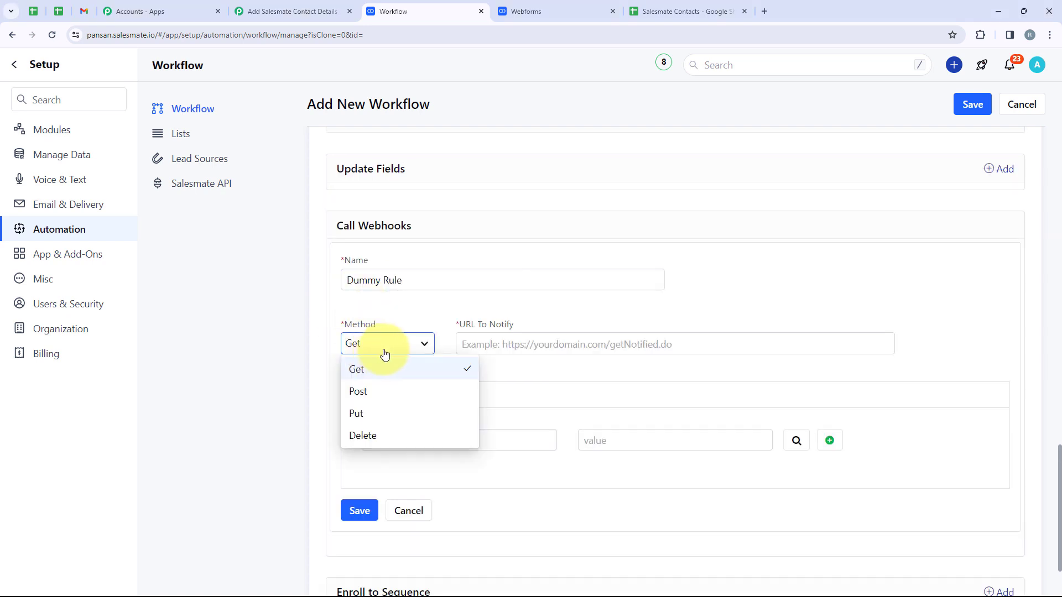
pyautogui.click(400, 396)
# Step: Paste the Pabbly webhook URL into URL To Notify and switch to the Body settings
pyautogui.click(545, 351)
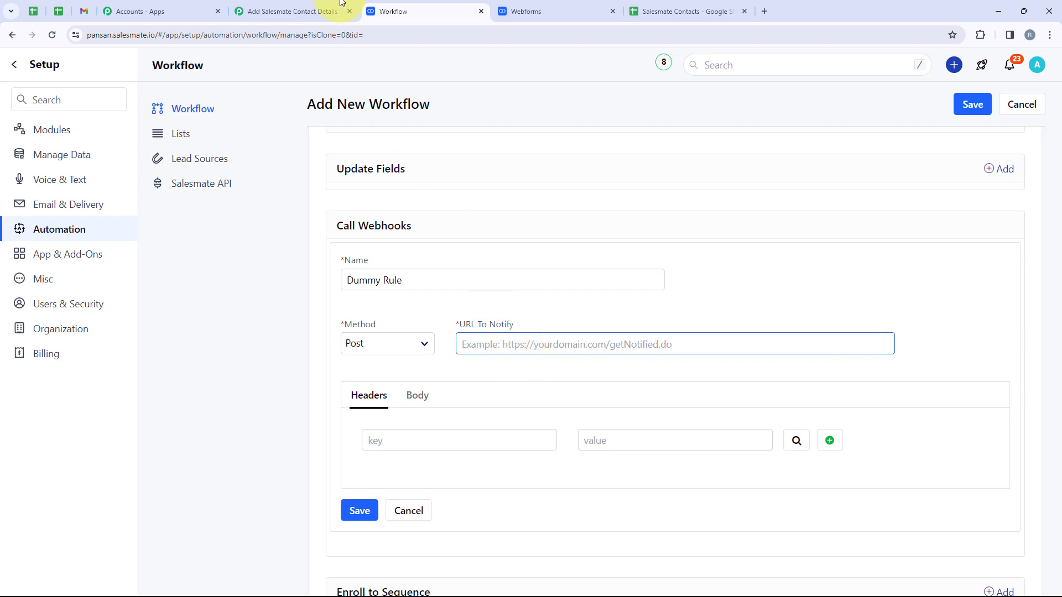
pyautogui.click(276, 11)
pyautogui.click(828, 267)
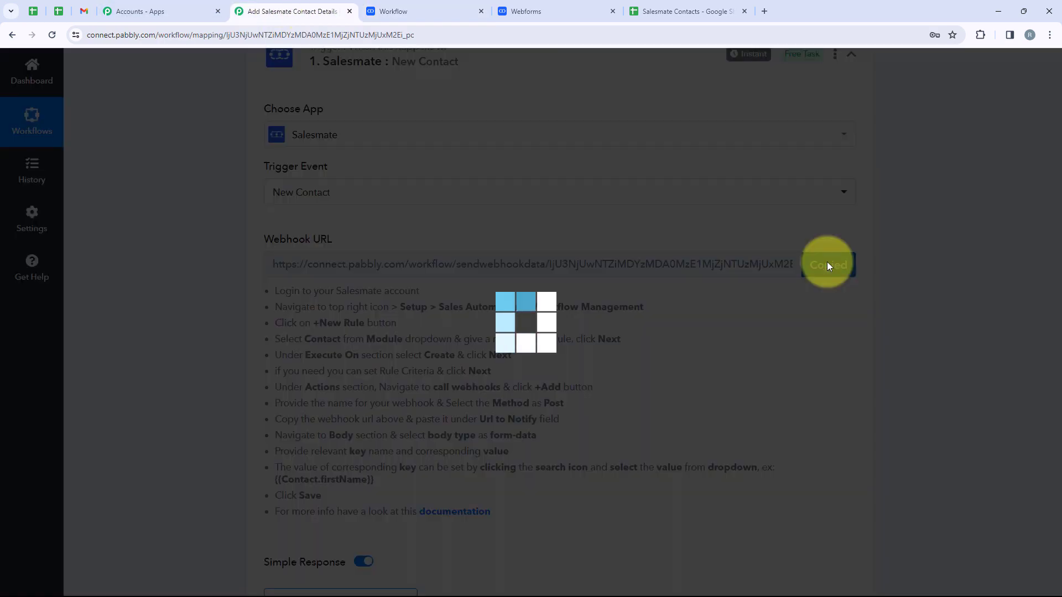
pyautogui.click(402, 11)
pyautogui.click(531, 349)
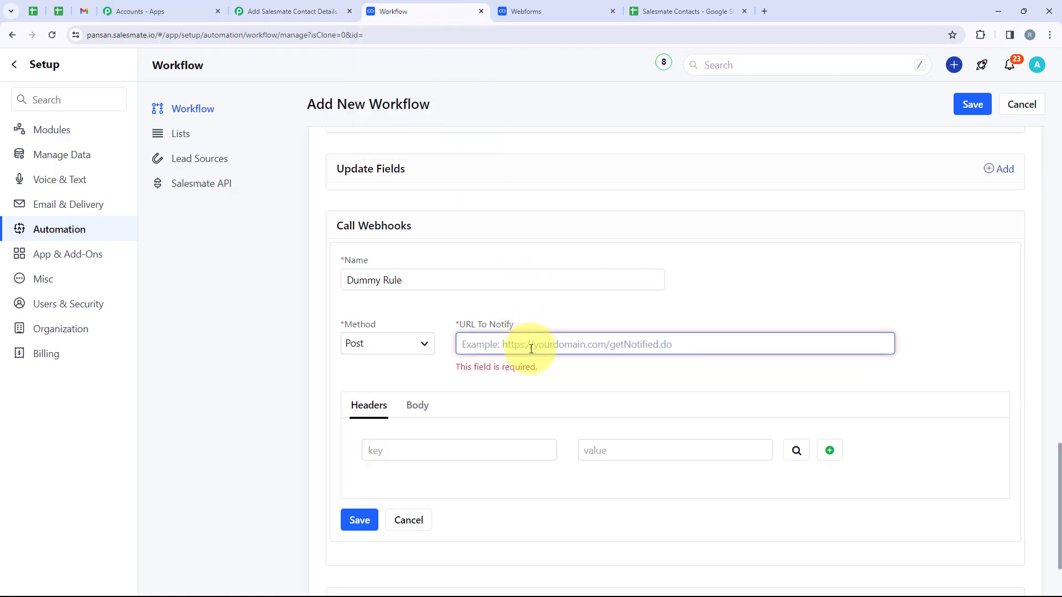
pyautogui.hotkey('ctrl', 'v')
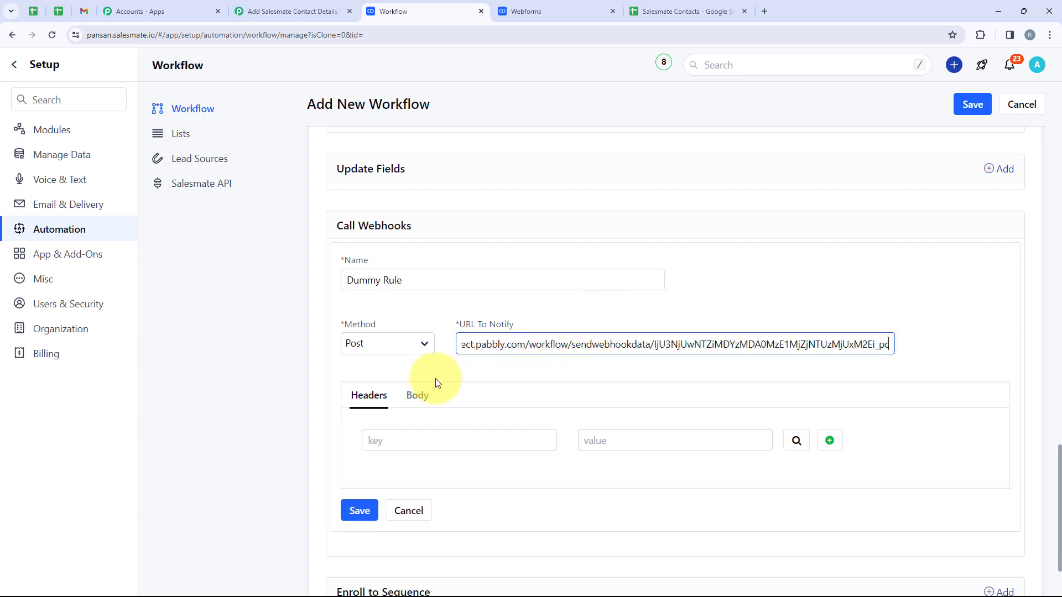
pyautogui.click(416, 398)
pyautogui.scroll(-2, 382, 360)
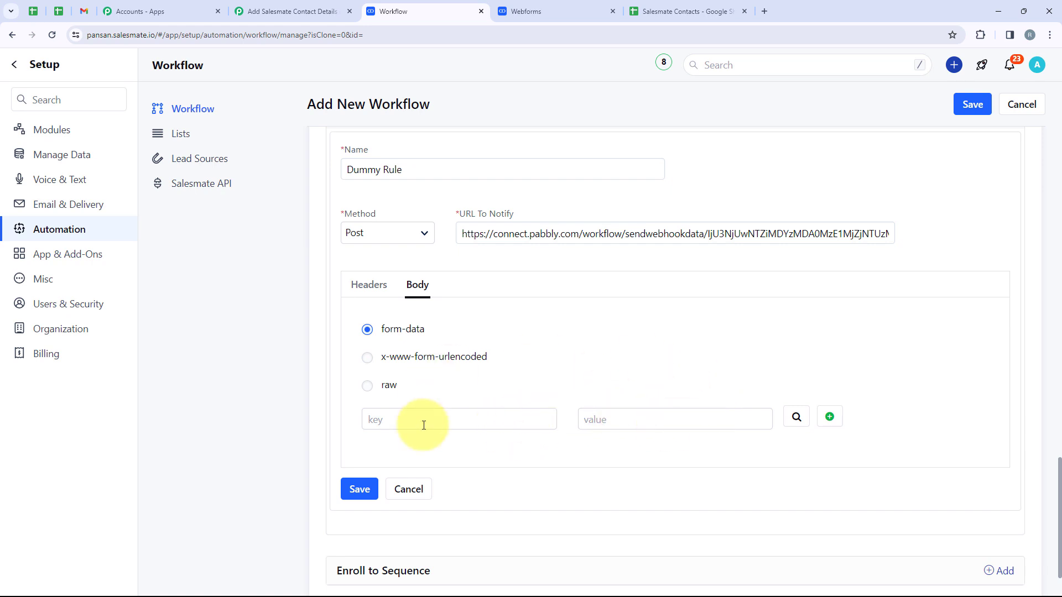
# Step: Review the web form's First Name, Last Name, Email and Mobile fields
pyautogui.click(525, 11)
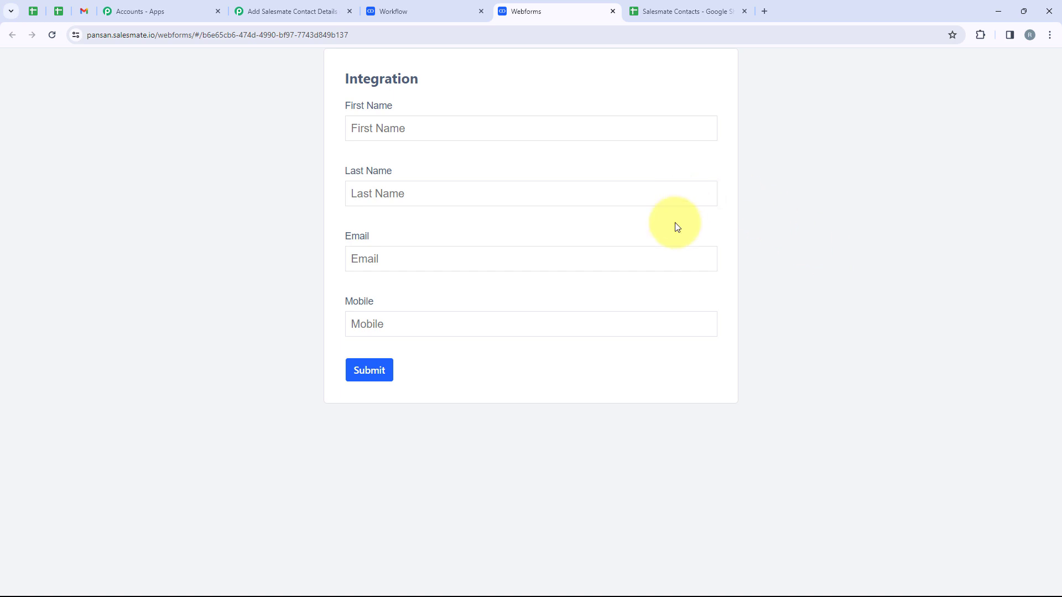
pyautogui.moveTo(400, 112); pyautogui.dragTo(329, 115)
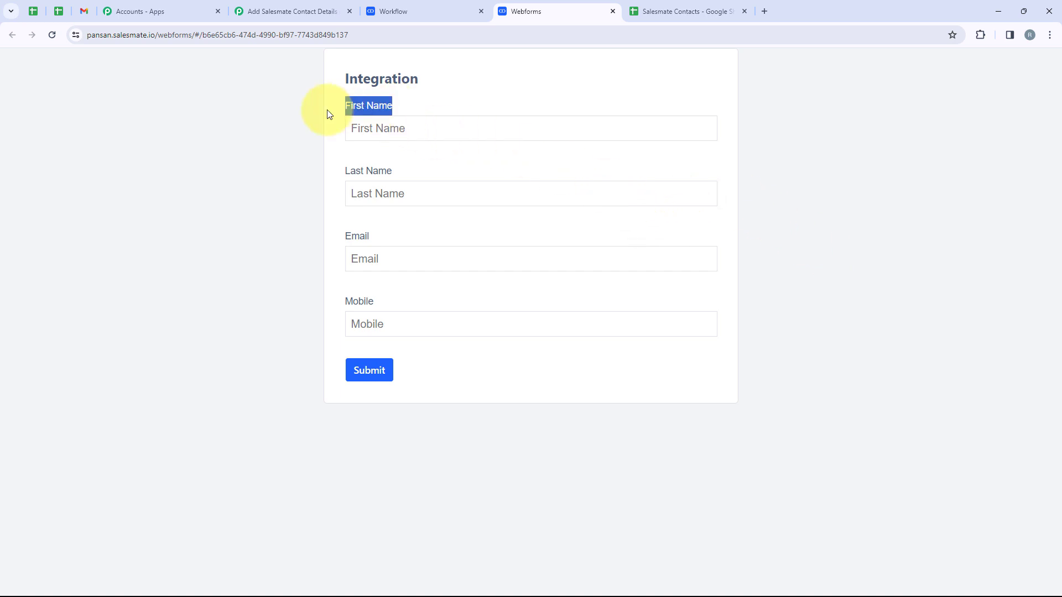
pyautogui.moveTo(399, 171); pyautogui.dragTo(343, 173)
pyautogui.moveTo(376, 237); pyautogui.dragTo(328, 251)
pyautogui.click(406, 292)
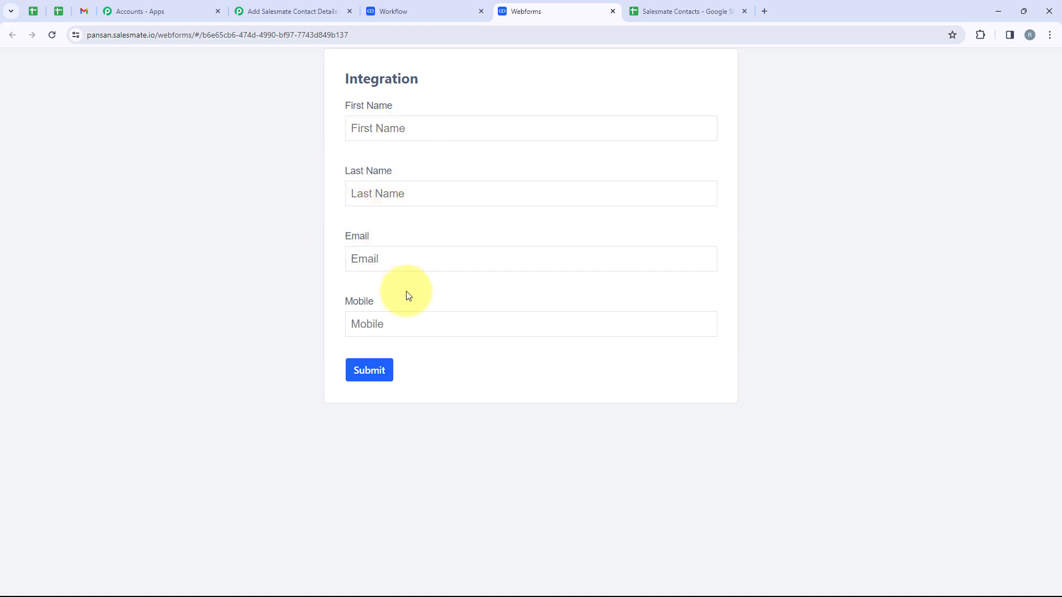
pyautogui.click(412, 6)
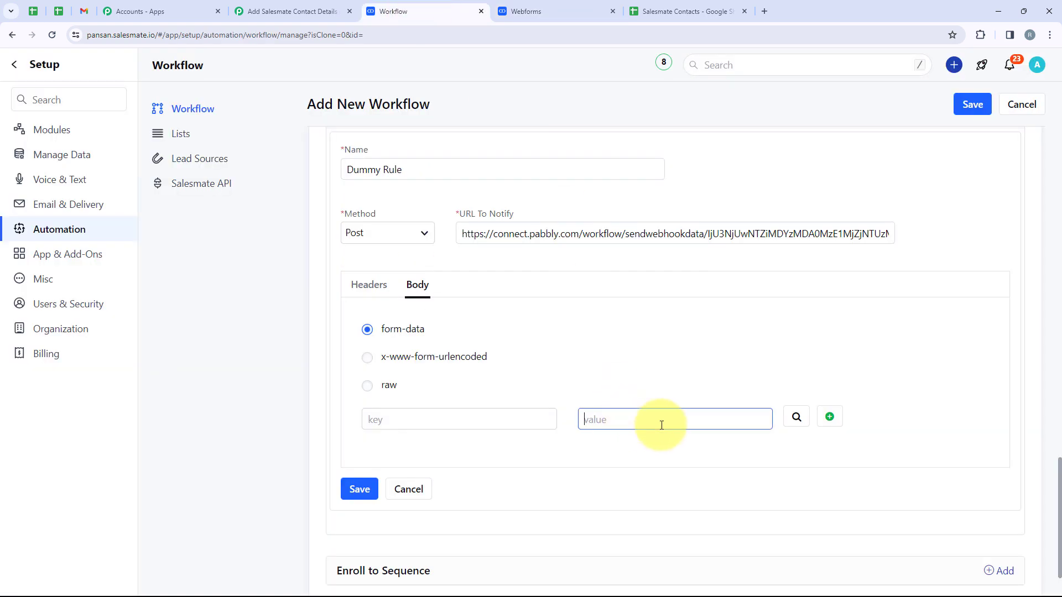
# Step: Map body rows 'First Name' and Last Name to the contact's first and last name fields
pyautogui.click(796, 417)
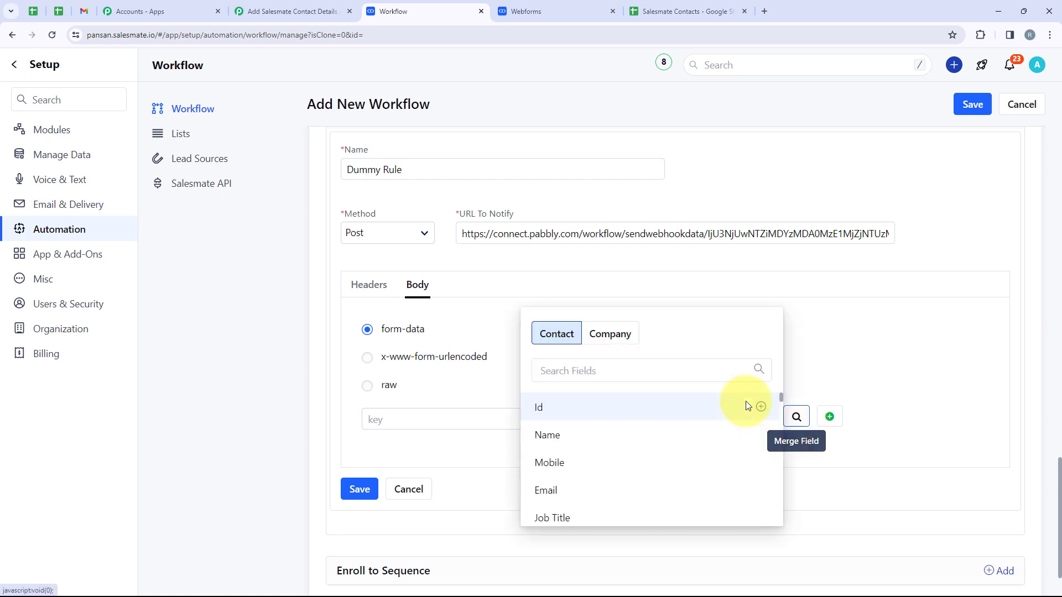
pyautogui.write('Firs')
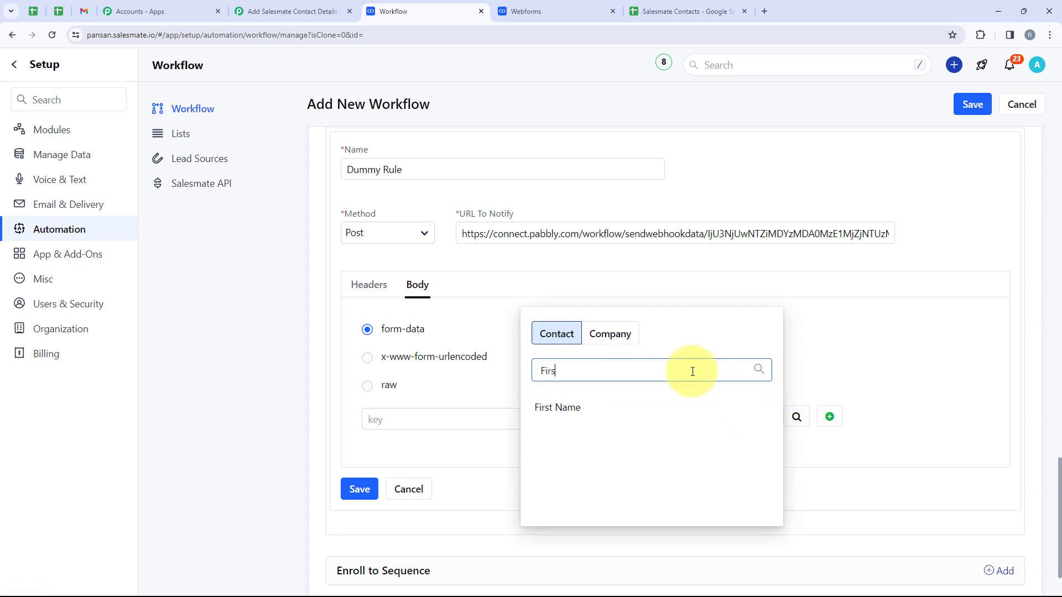
pyautogui.click(658, 412)
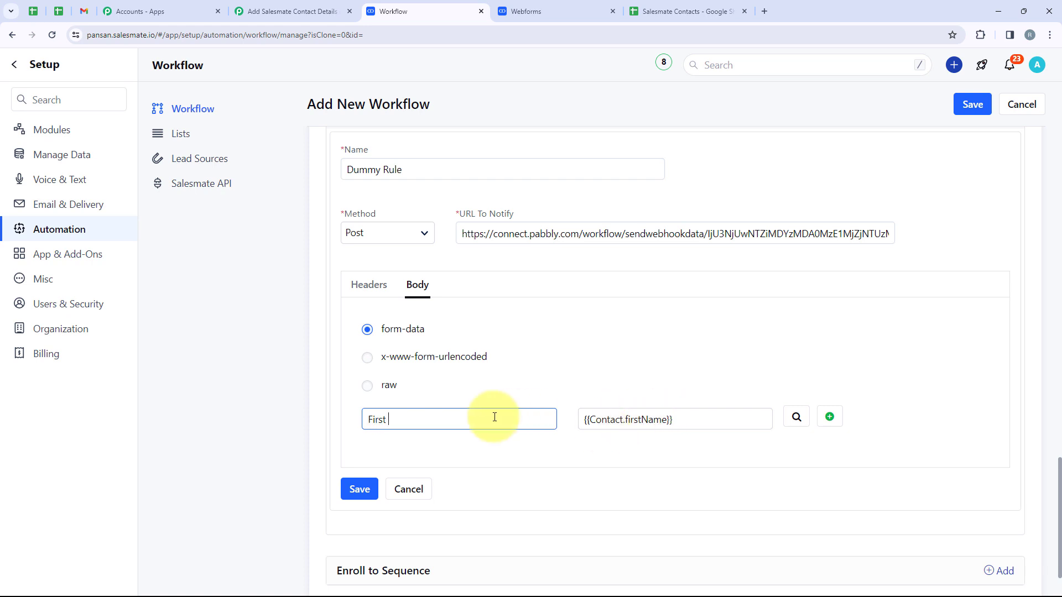
pyautogui.write('First Name')
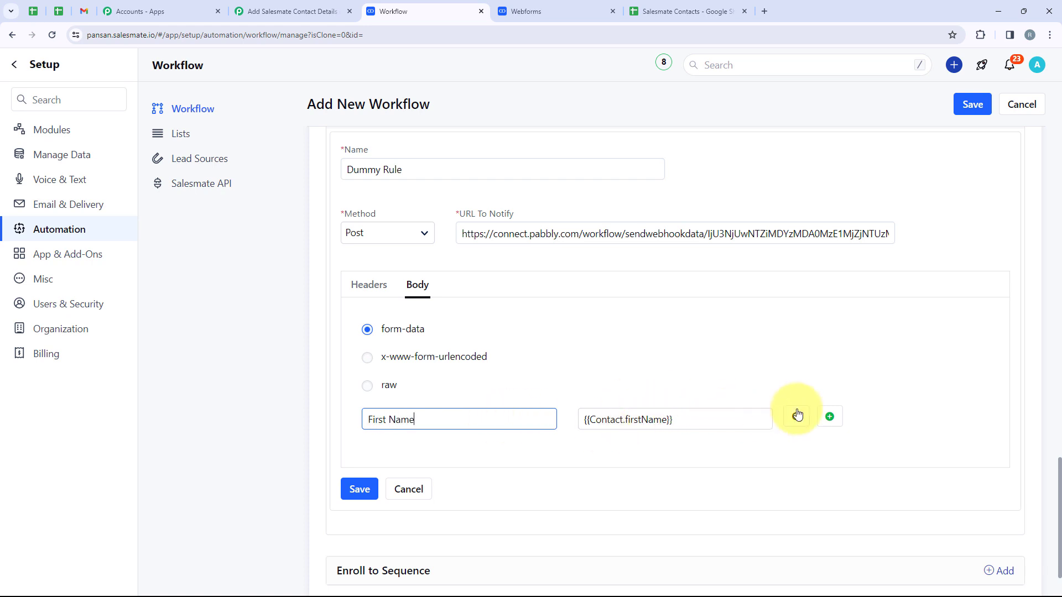
pyautogui.click(830, 416)
pyautogui.click(797, 458)
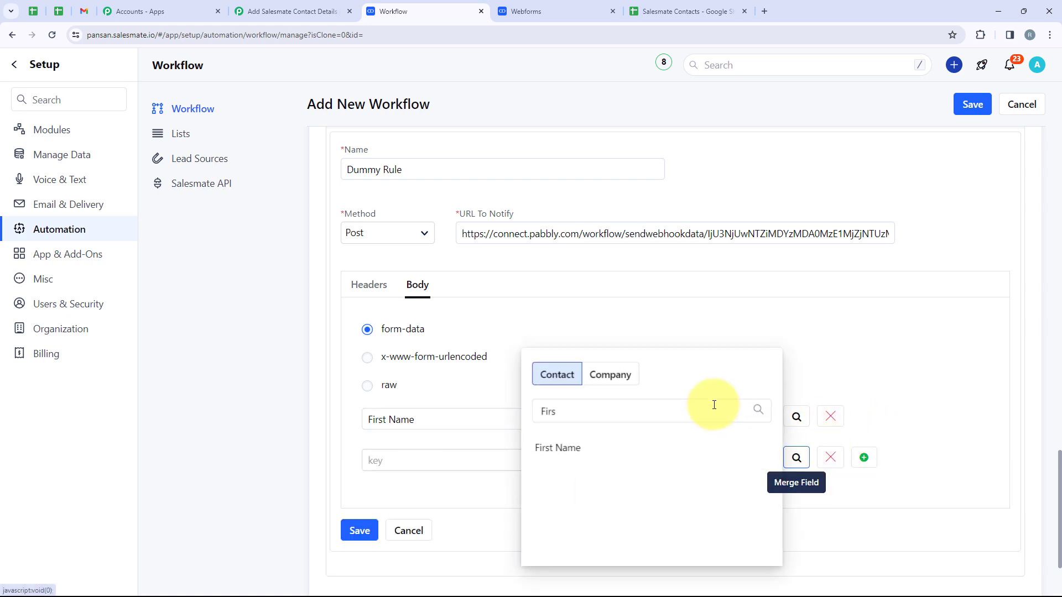
pyautogui.moveTo(576, 418); pyautogui.dragTo(454, 435)
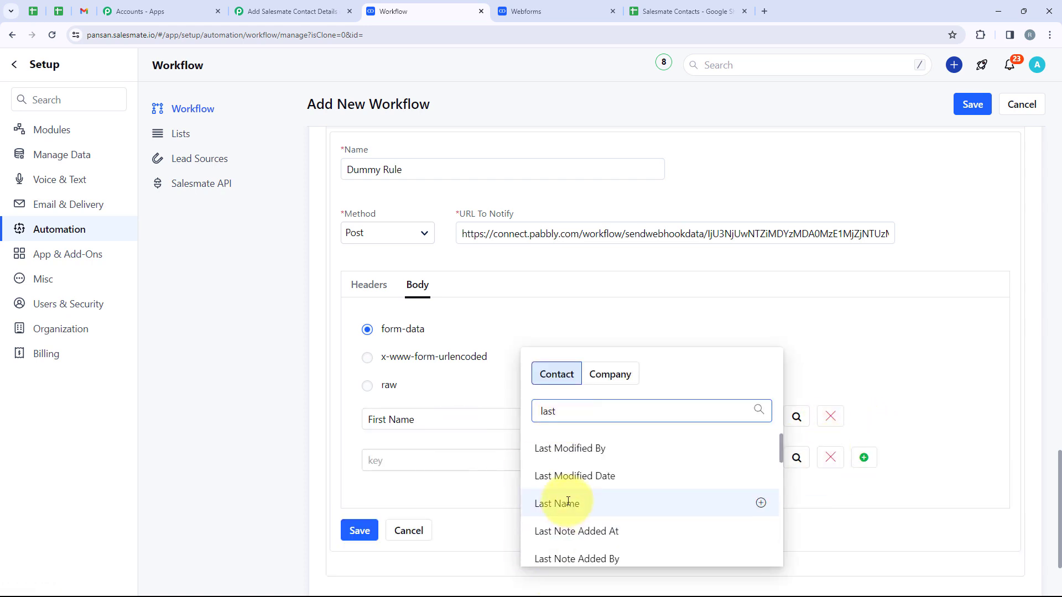
pyautogui.click(545, 504)
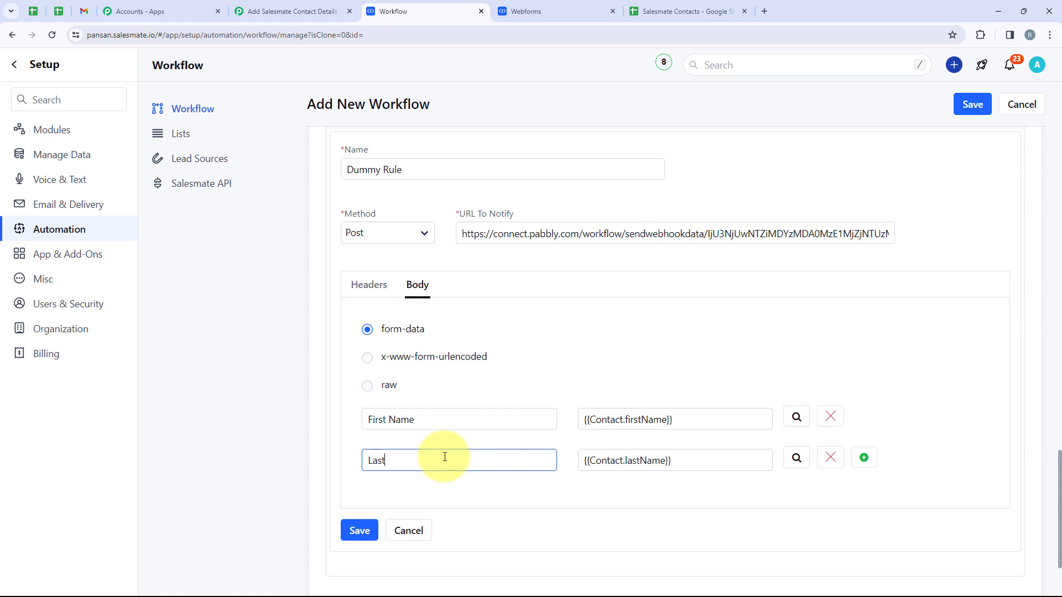
# Step: Add body rows mapped to {{Contact.email}} and {{Contact.mobile}}
pyautogui.scroll(-2, 445, 457)
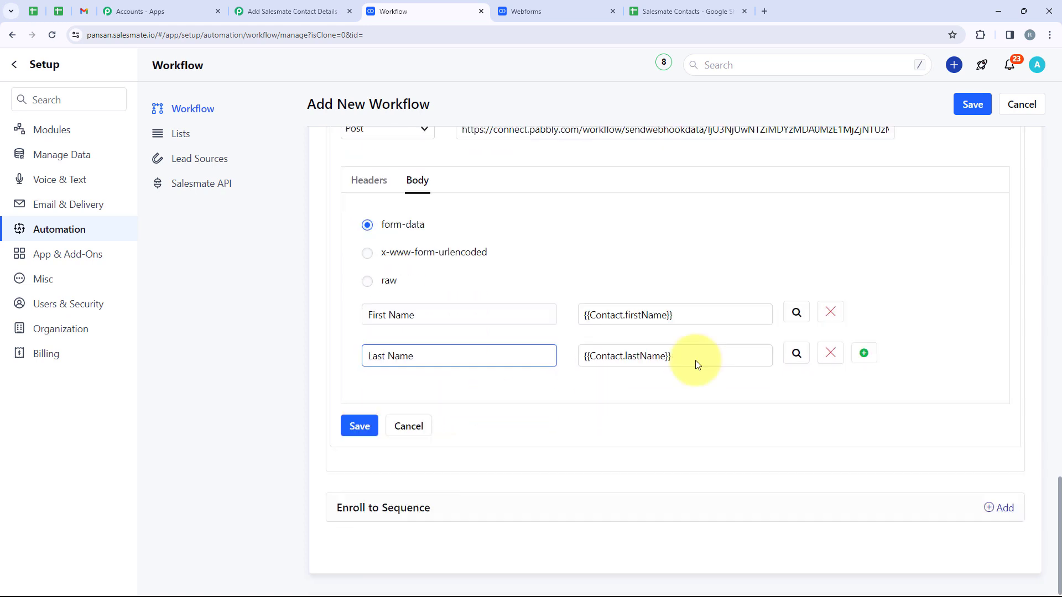
pyautogui.click(864, 348)
pyautogui.click(793, 388)
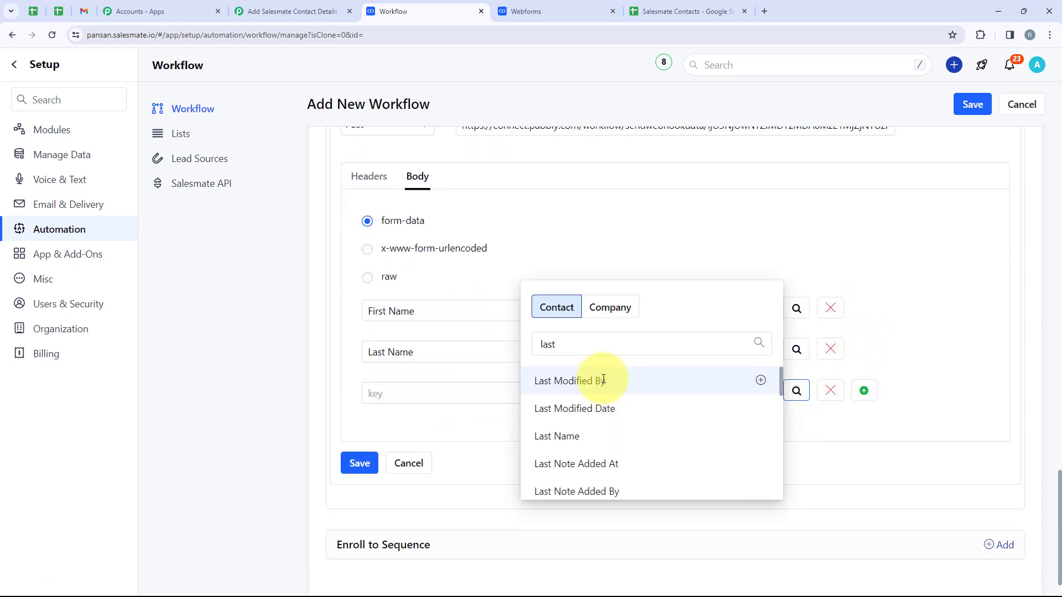
pyautogui.moveTo(566, 341); pyautogui.dragTo(541, 341)
pyautogui.press('BackSpace')
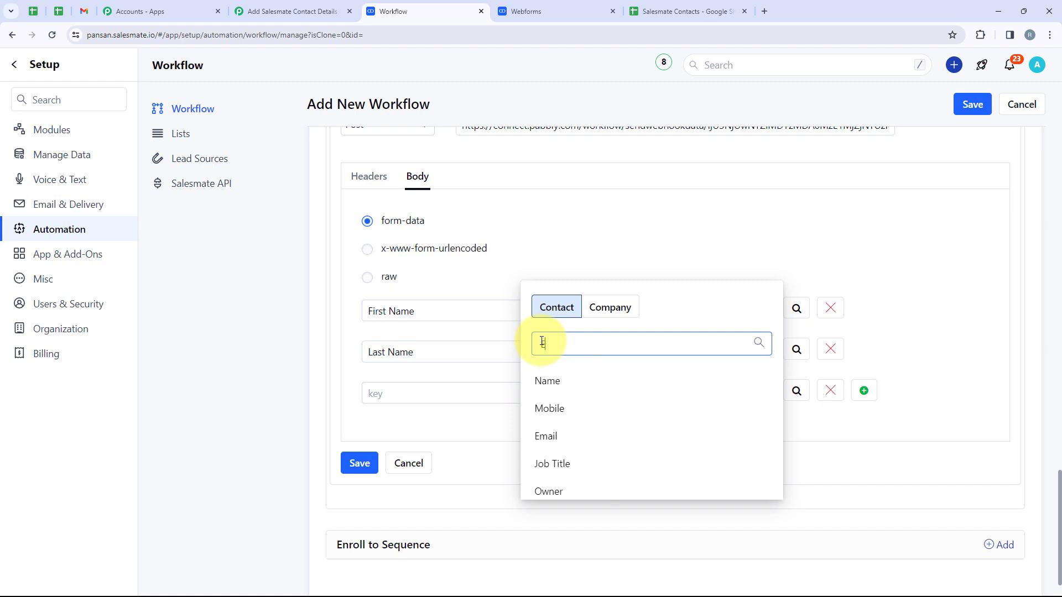
pyautogui.write('Email')
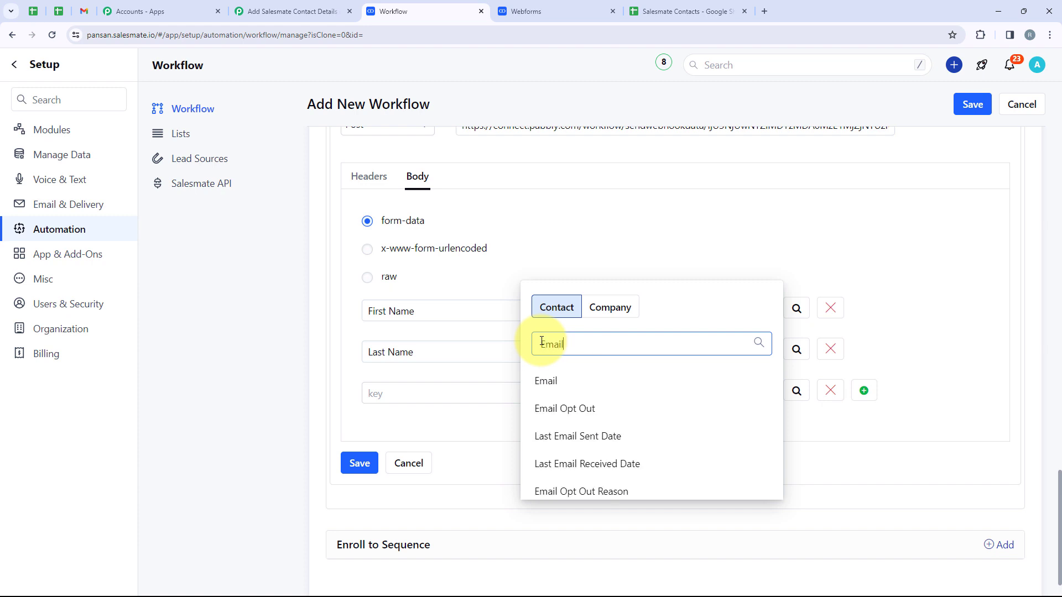
pyautogui.click(544, 379)
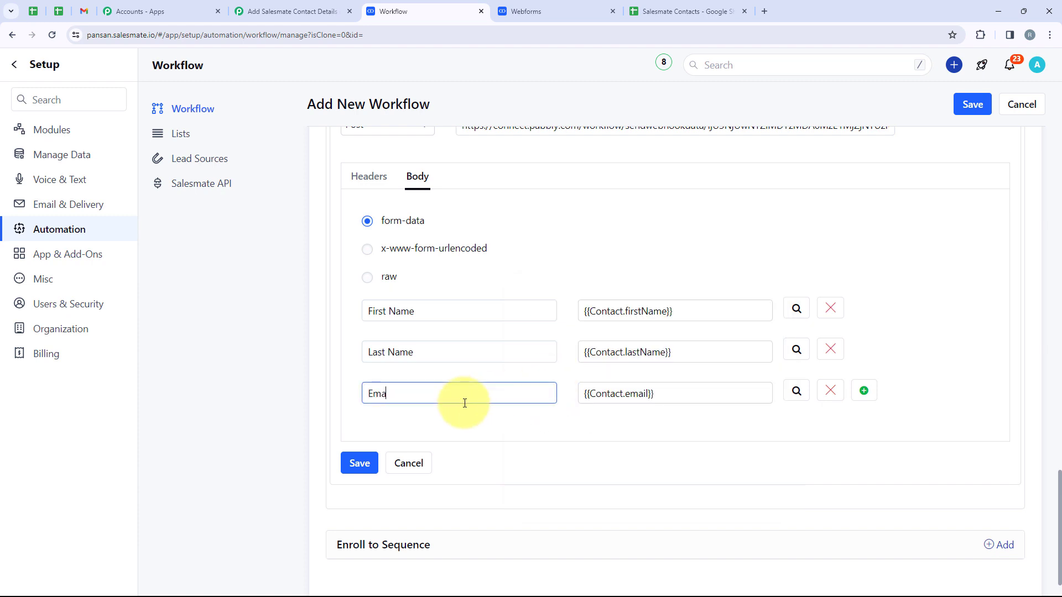
pyautogui.click(864, 391)
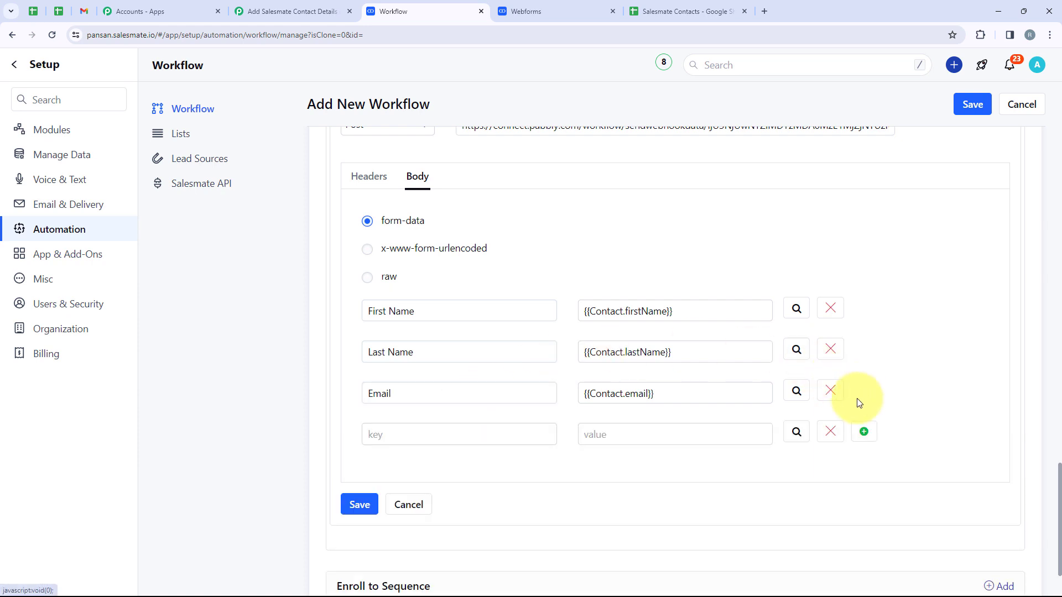
pyautogui.click(795, 434)
pyautogui.moveTo(576, 386); pyautogui.dragTo(539, 385)
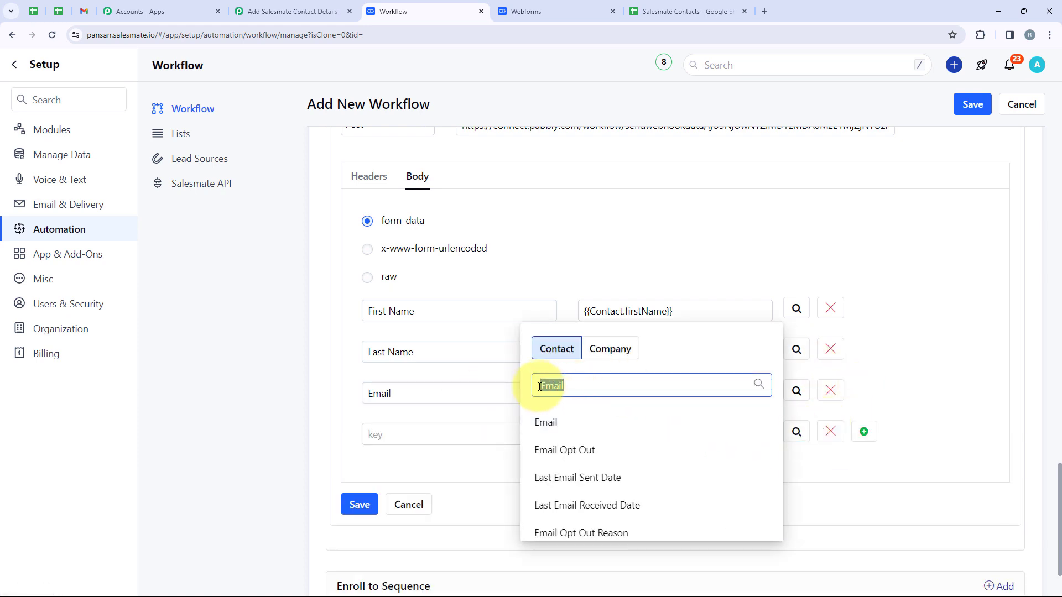
pyautogui.press('BackSpace')
pyautogui.write('mobil')
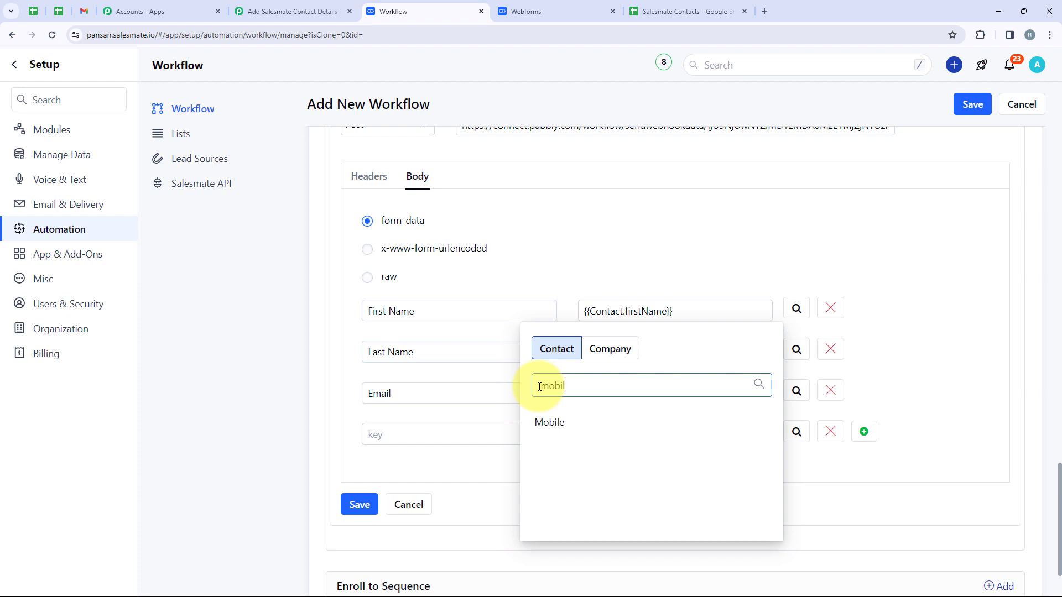
pyautogui.click(550, 423)
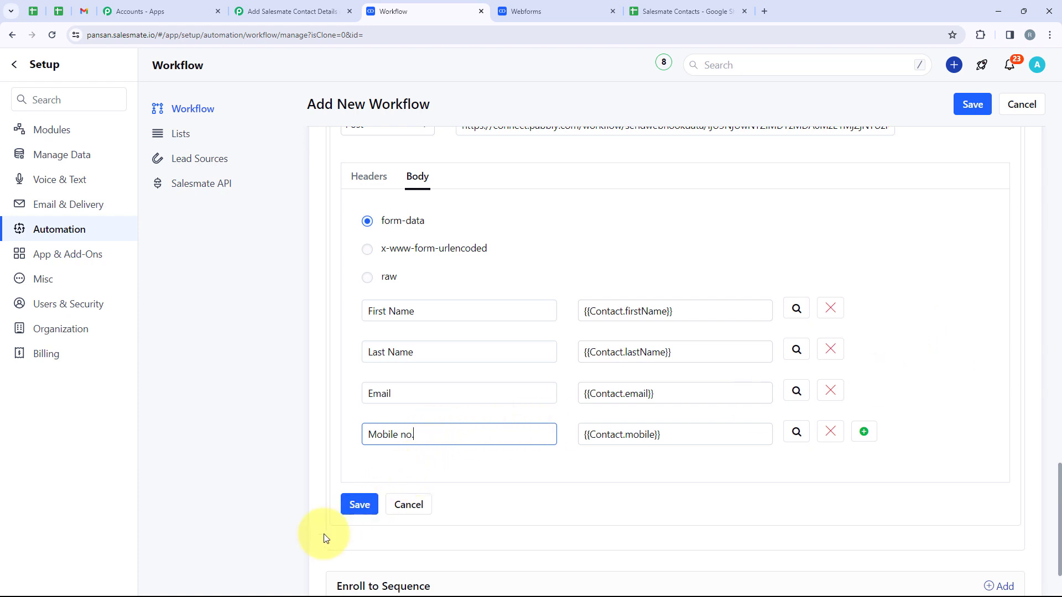
# Step: Save the webhook and the Dummy Rule workflow
pyautogui.click(343, 512)
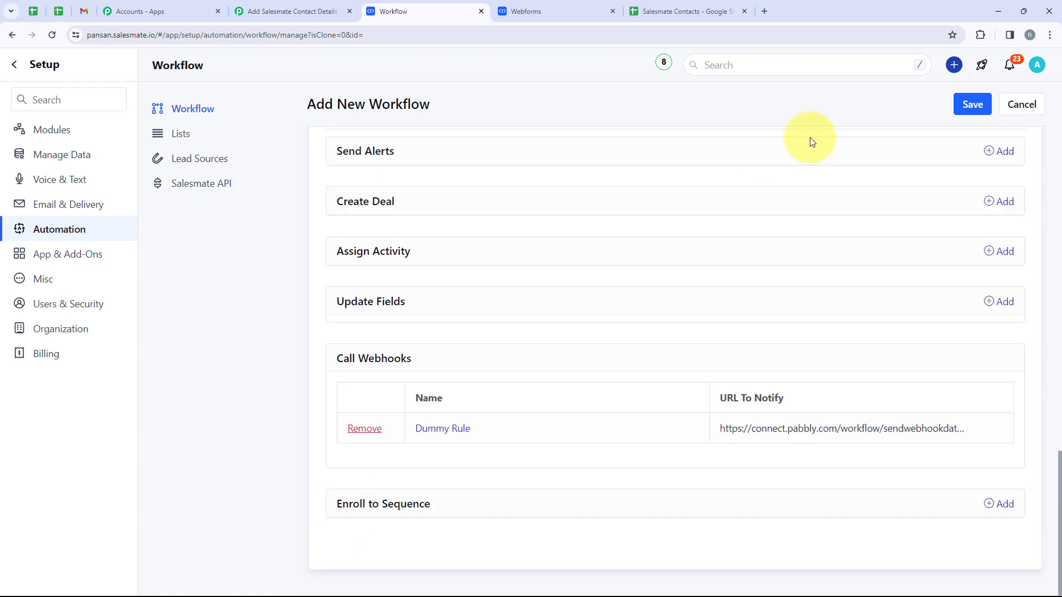
pyautogui.click(971, 103)
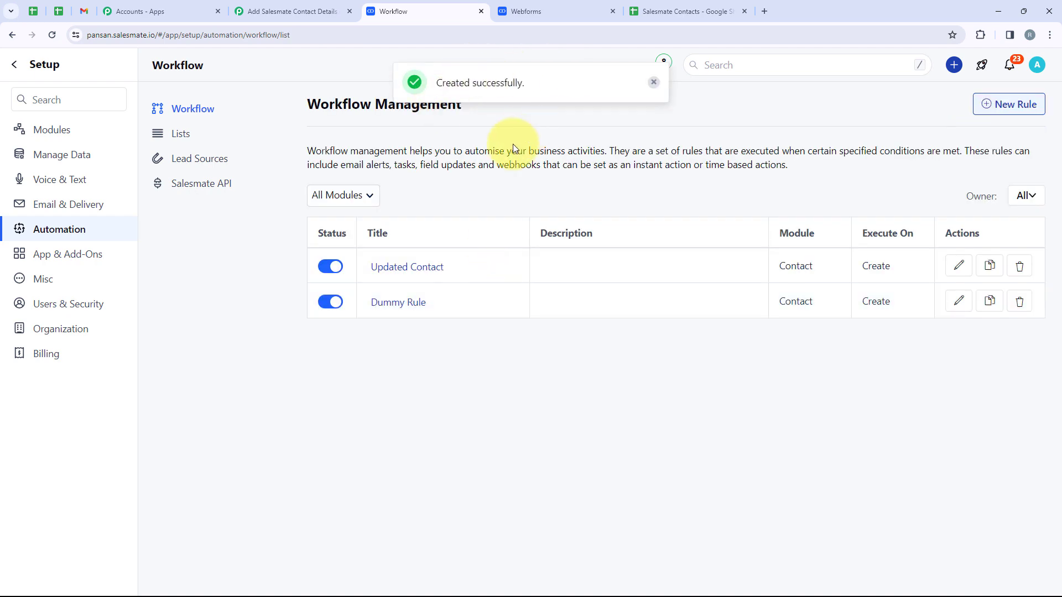
pyautogui.click(260, 11)
# Step: Submit the Salesmate web form with a test contact's first name, last name, test email and mobile
pyautogui.scroll(-1, 484, 488)
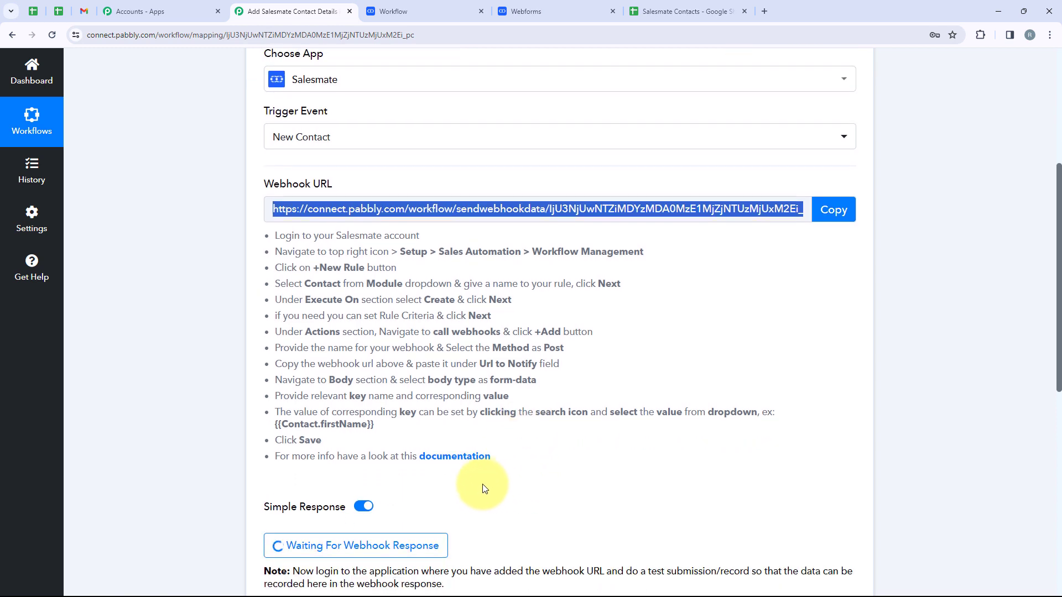
pyautogui.click(565, 14)
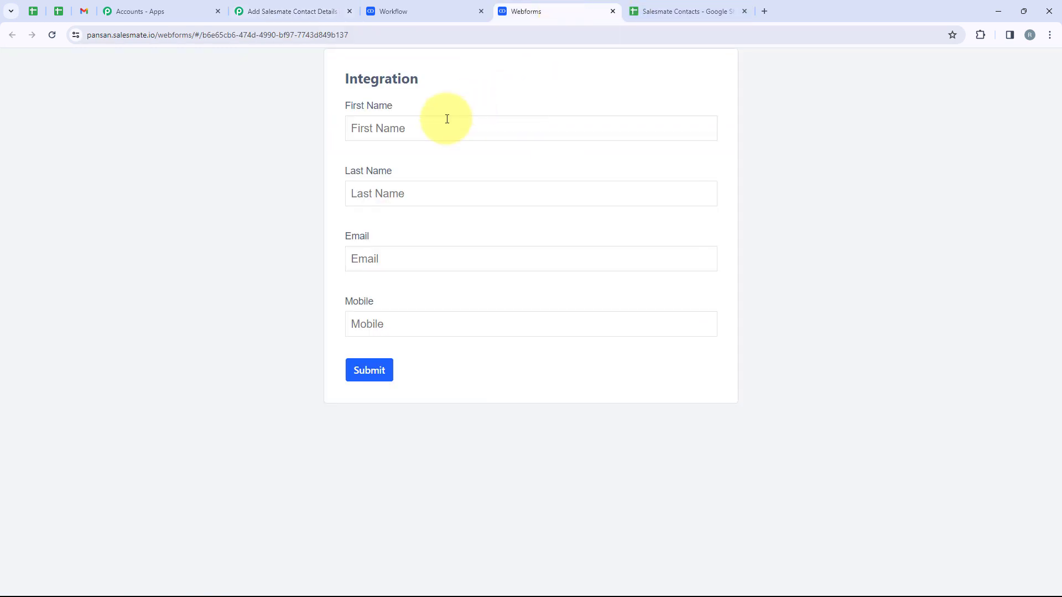
pyautogui.click(437, 130)
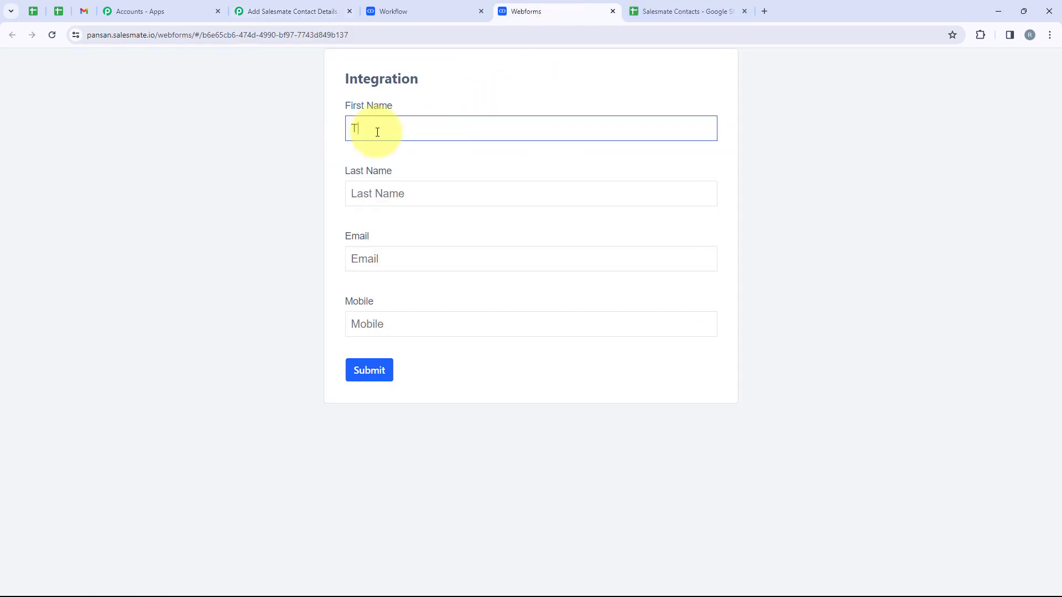
pyautogui.click(377, 193)
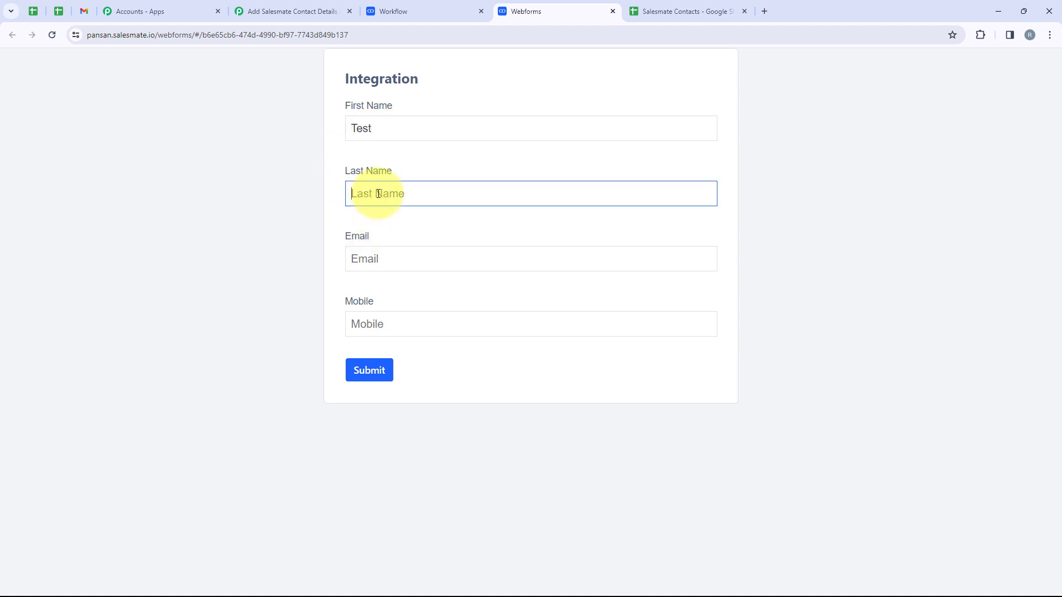
pyautogui.click(459, 256)
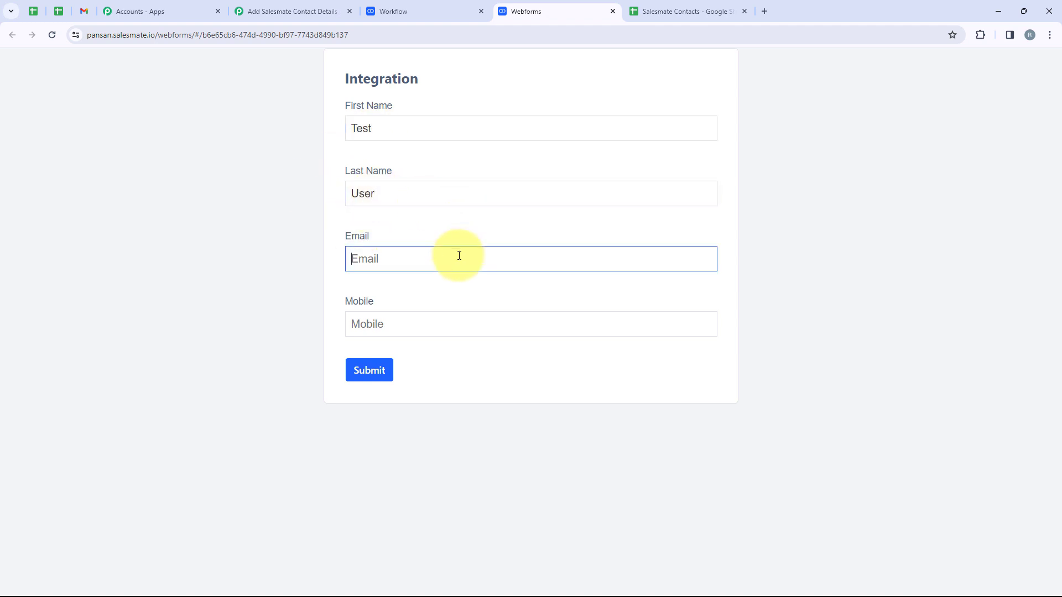
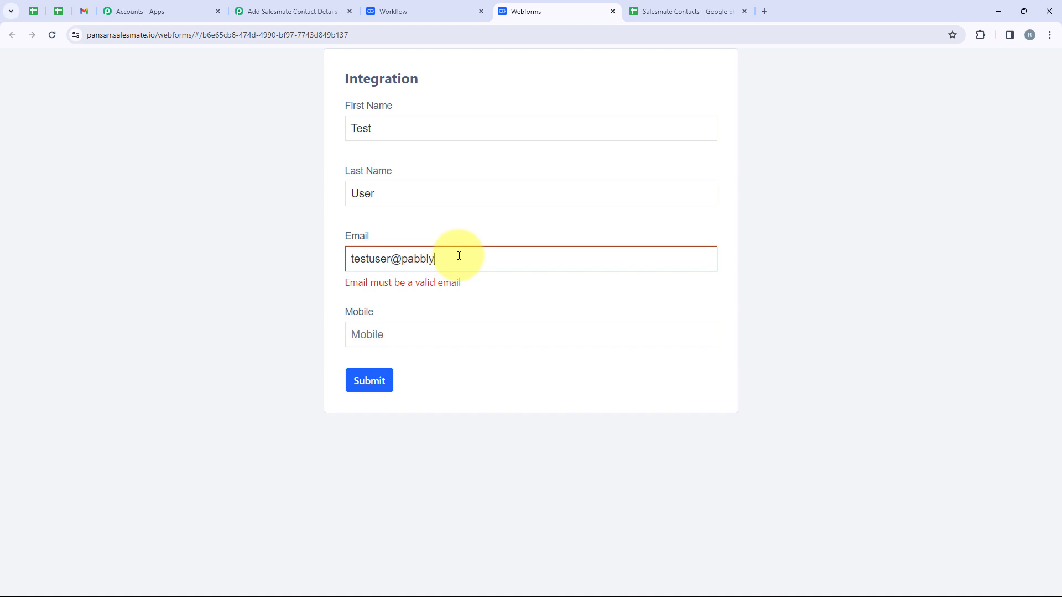
pyautogui.click(448, 320)
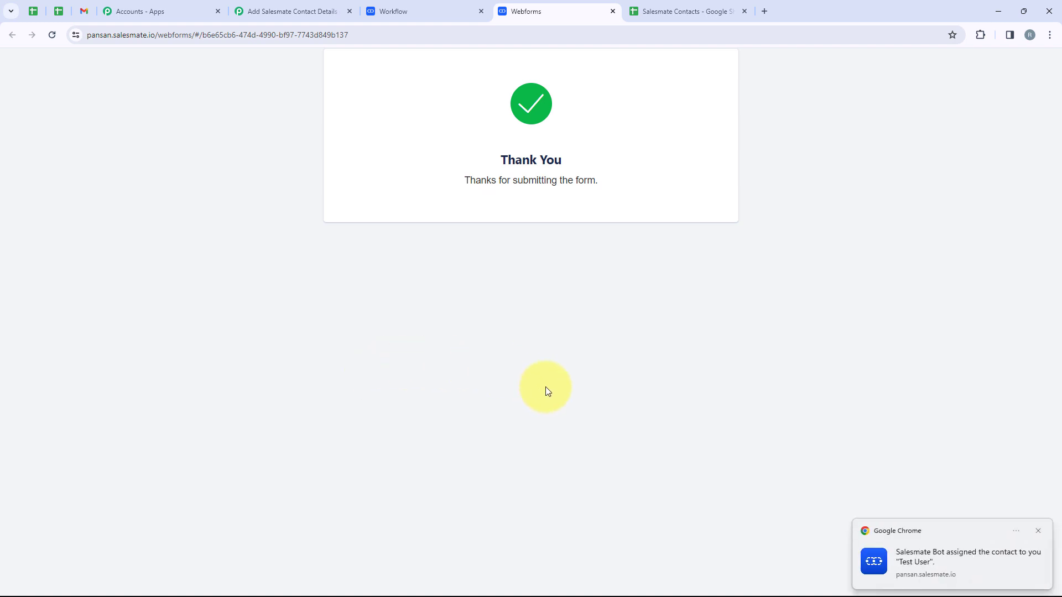
pyautogui.click(296, 11)
# Step: Review the captured First Name, Last Name, Mobile No. and Email values in Pabbly
pyautogui.scroll(-7, 427, 202)
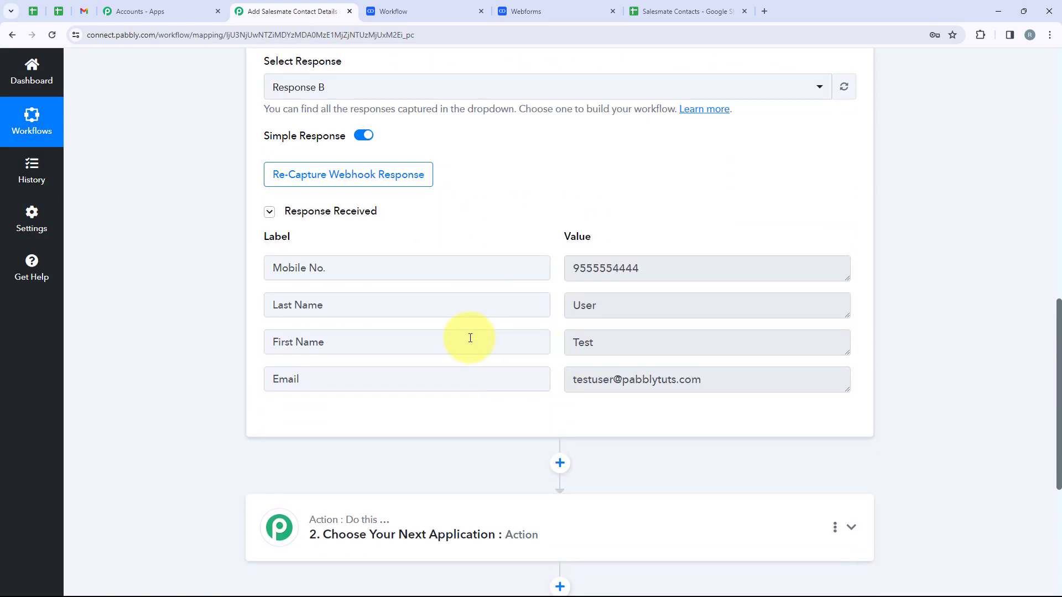
pyautogui.moveTo(594, 344); pyautogui.dragTo(573, 343)
pyautogui.moveTo(592, 305); pyautogui.dragTo(574, 304)
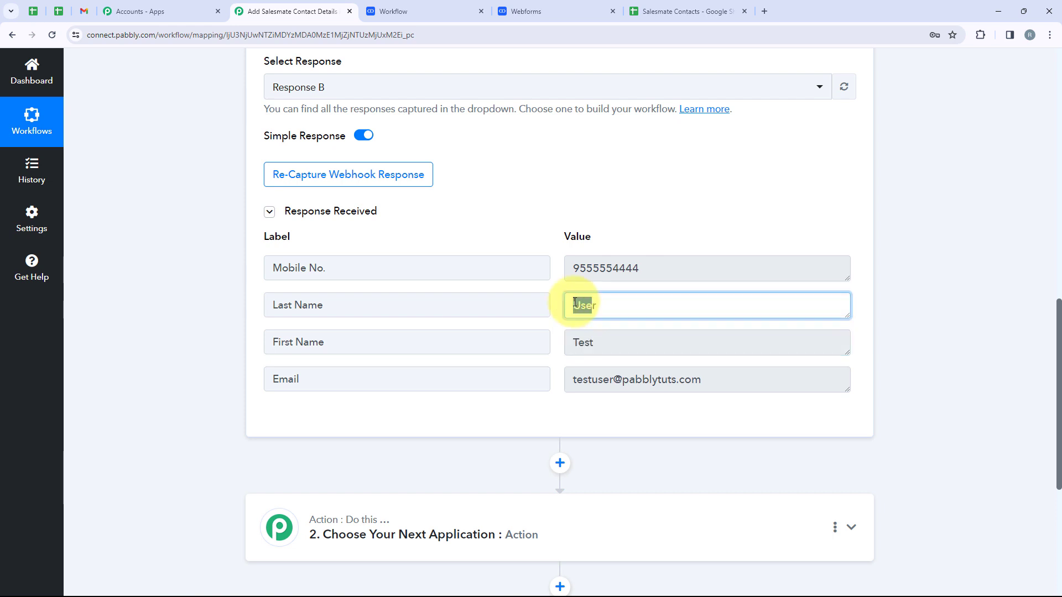
pyautogui.moveTo(665, 272); pyautogui.dragTo(581, 265)
pyautogui.moveTo(737, 379); pyautogui.dragTo(500, 377)
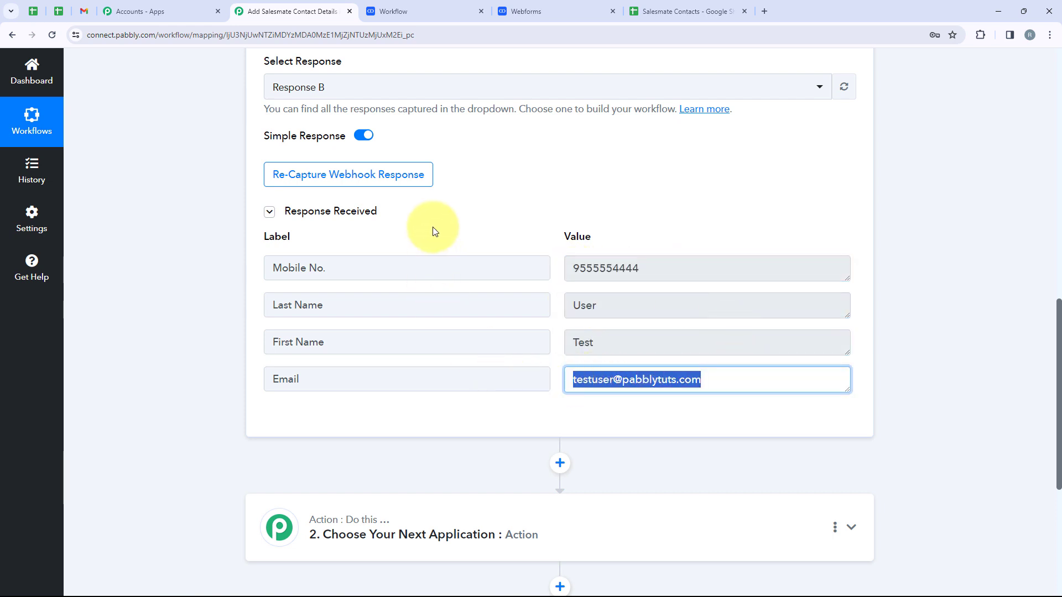
# Step: Check the Salesmate contacts list and Salesmate Contacts spreadsheet, then return to the Pabbly workflow
pyautogui.click(387, 11)
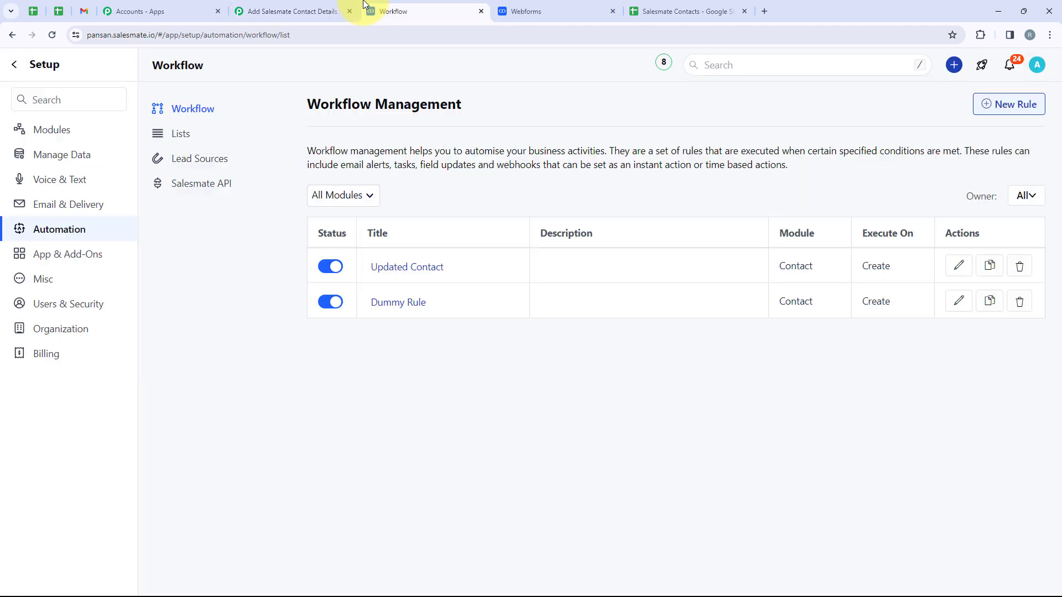
pyautogui.click(14, 71)
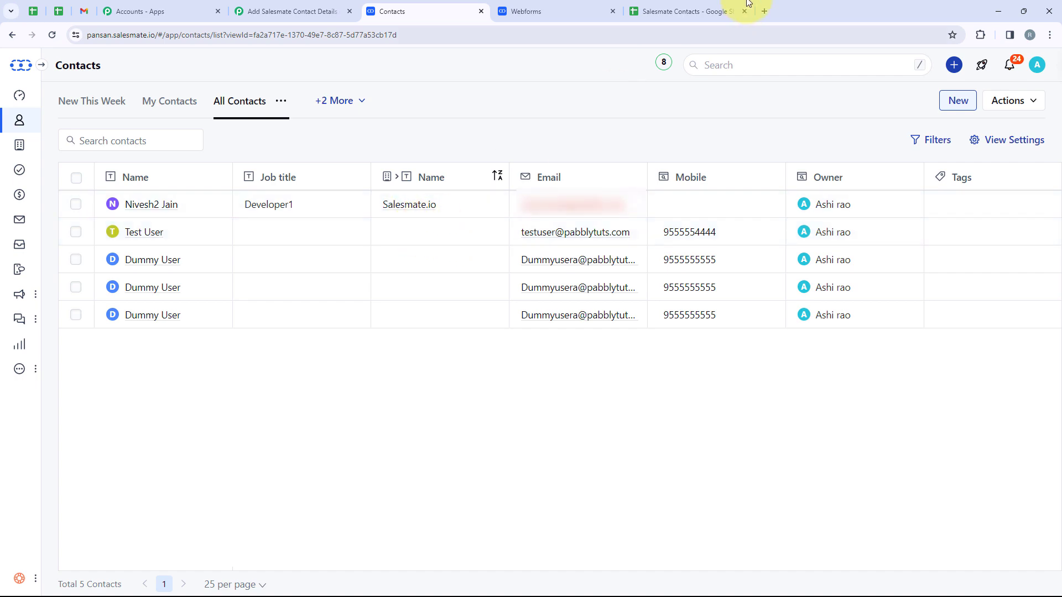
pyautogui.click(689, 11)
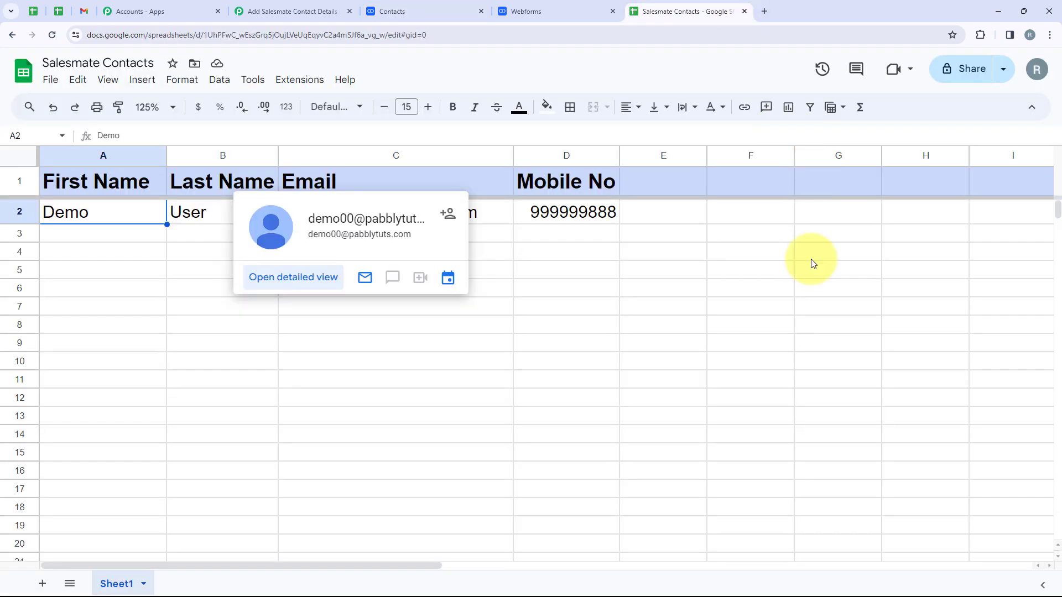
pyautogui.click(281, 9)
pyautogui.scroll(-1, 422, 429)
pyautogui.scroll(1, 443, 420)
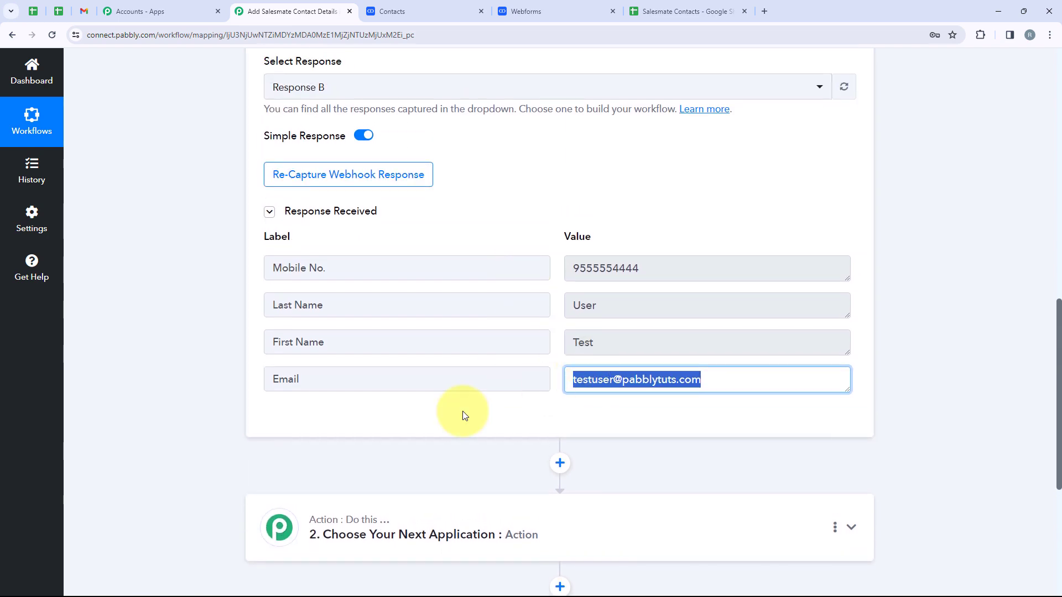
pyautogui.scroll(10, 655, 303)
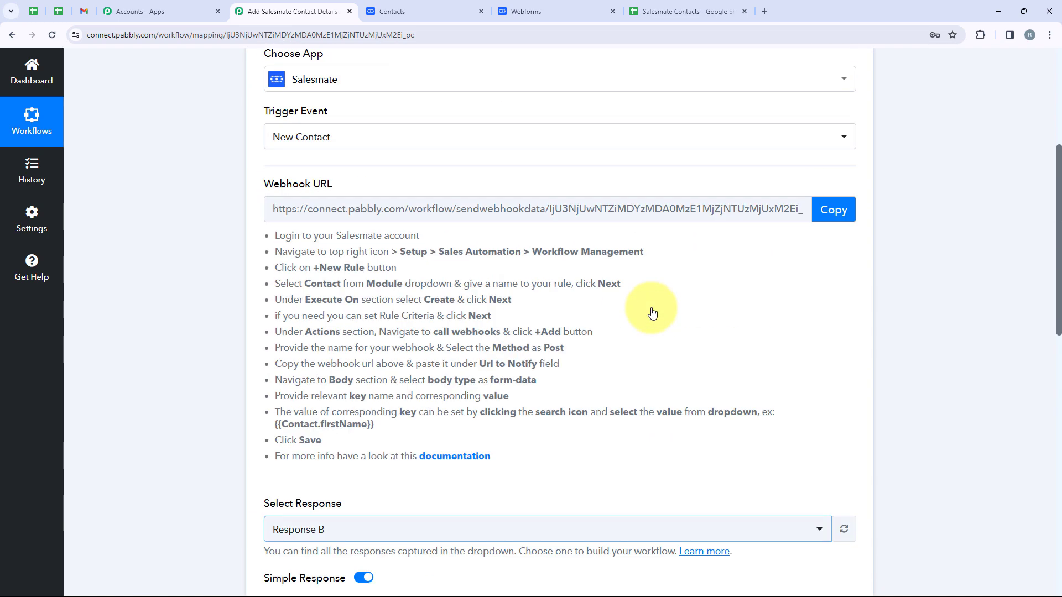
# Step: Choose Google Sheets as the action app
pyautogui.click(596, 236)
pyautogui.click(505, 357)
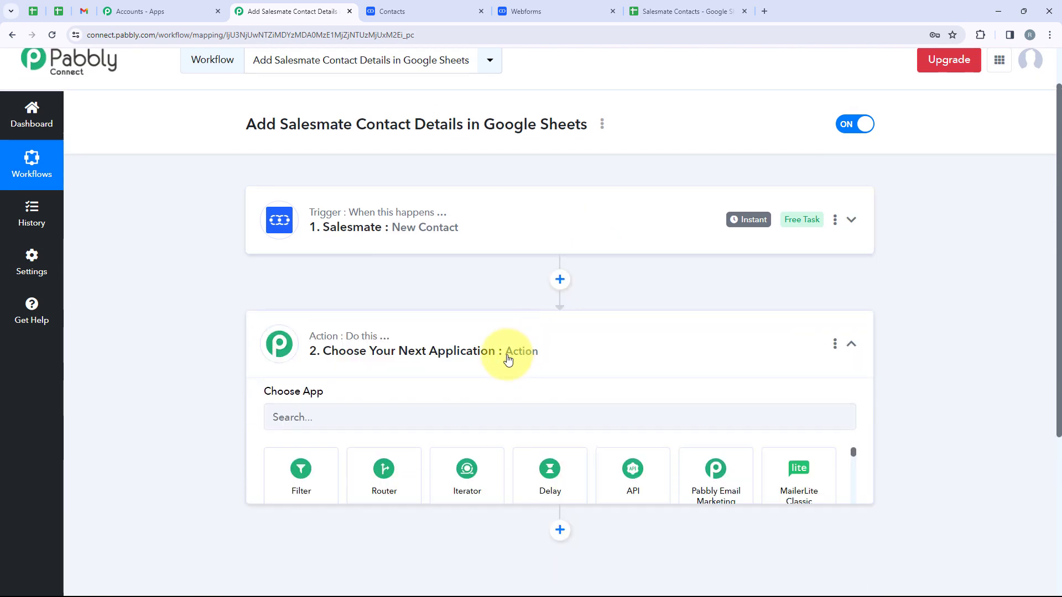
pyautogui.scroll(-2, 399, 408)
pyautogui.click(380, 309)
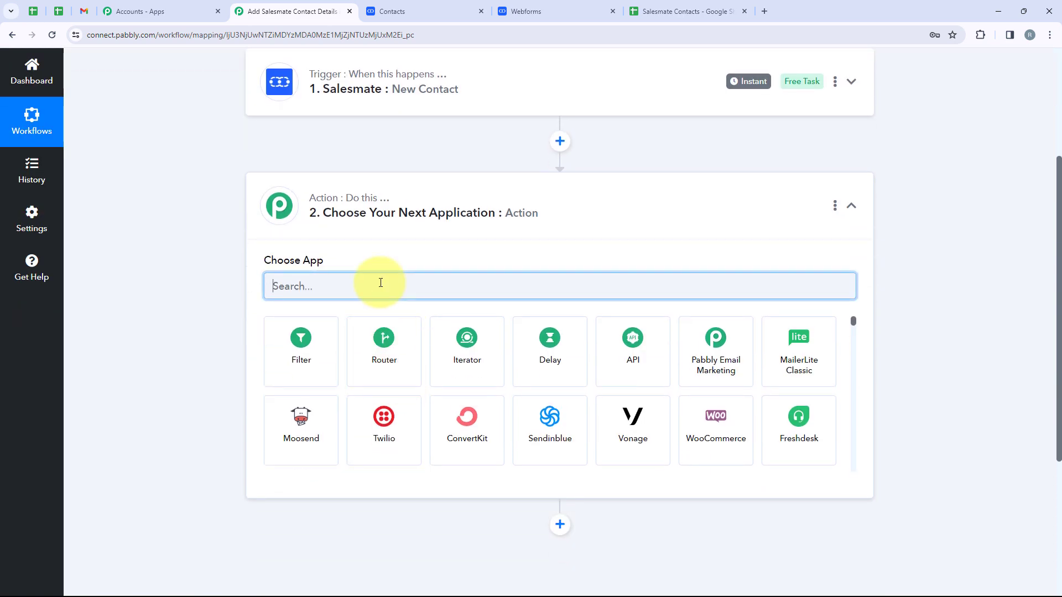
pyautogui.write('Google')
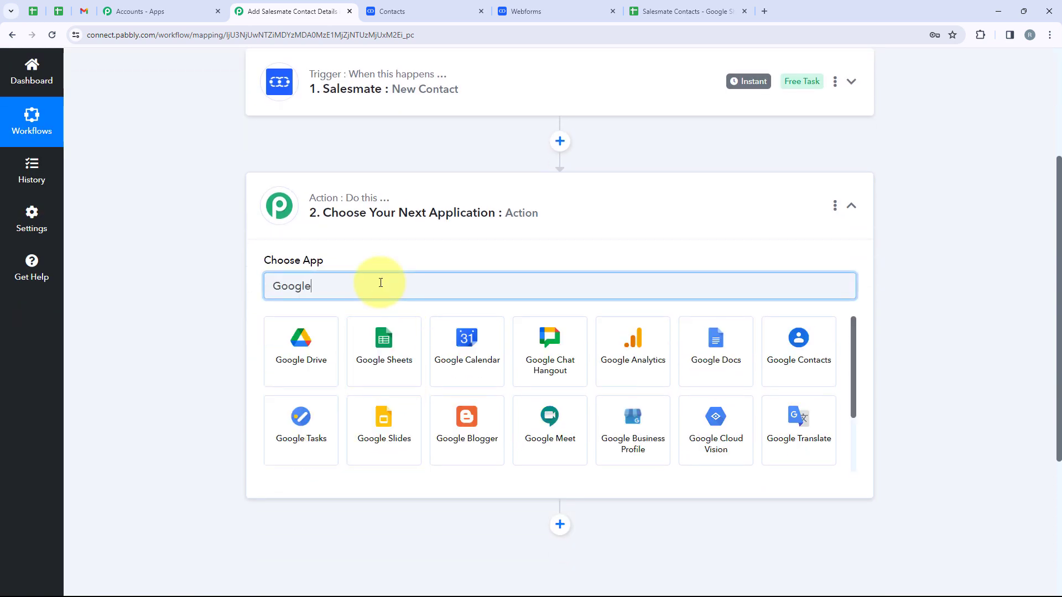
pyautogui.click(367, 340)
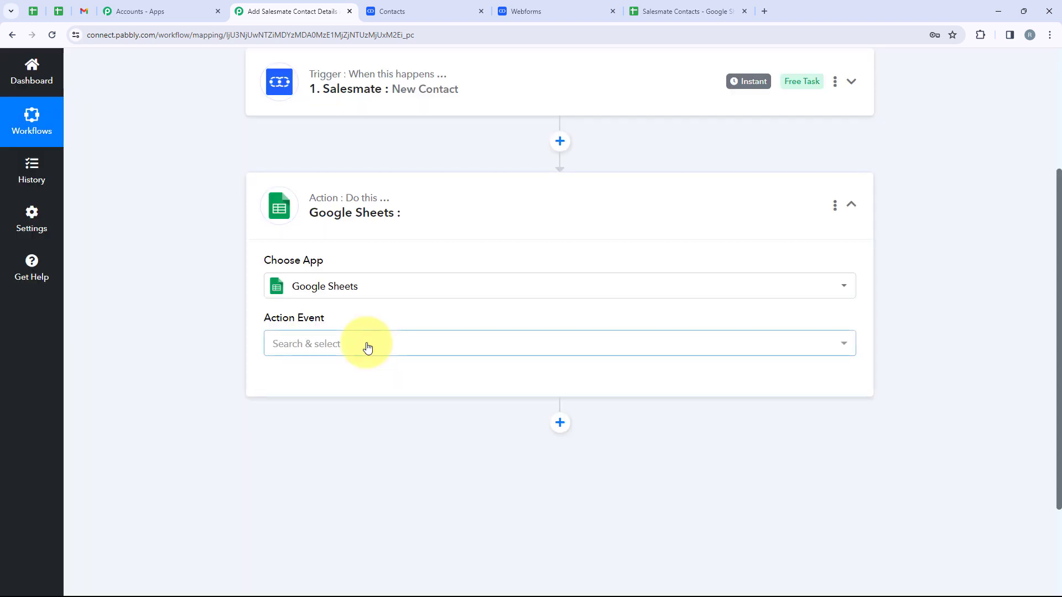
# Step: Set the action event to Add New Row and start connecting an account
pyautogui.moveTo(236, 323); pyautogui.dragTo(332, 325)
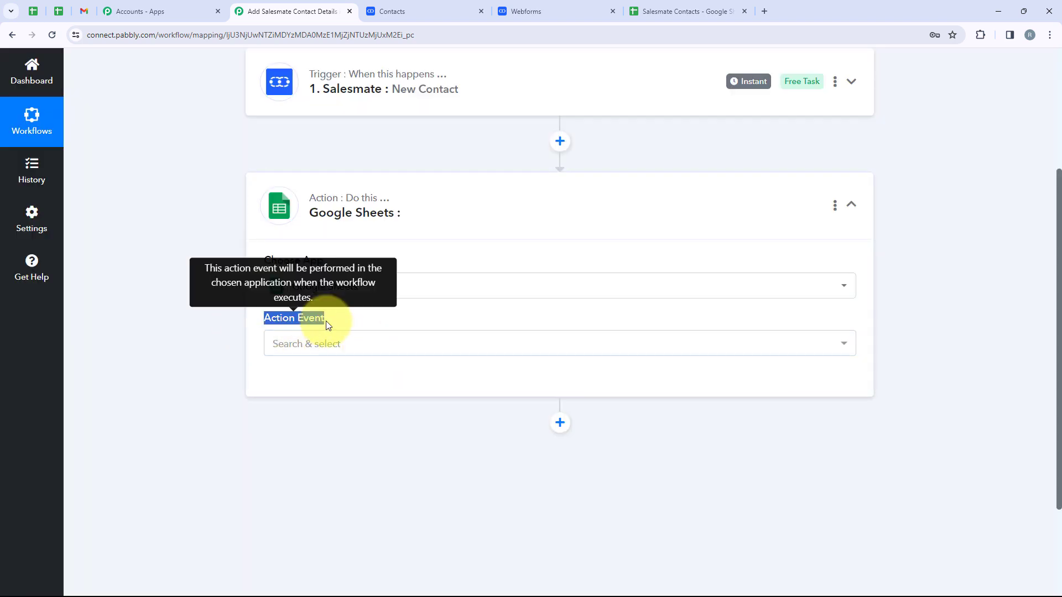
pyautogui.click(340, 347)
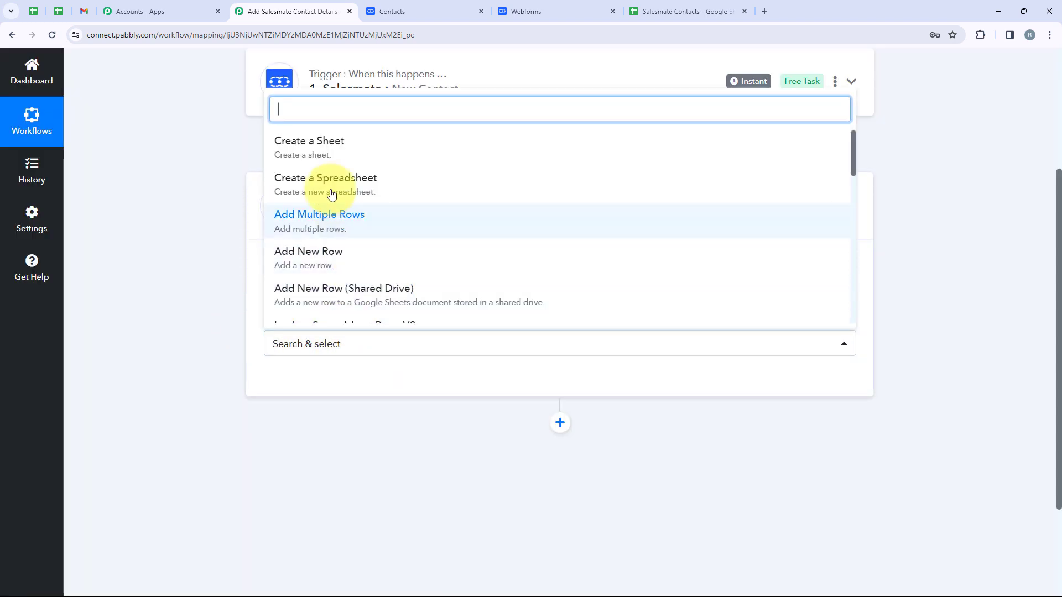
pyautogui.click(363, 258)
pyautogui.scroll(-2, 387, 321)
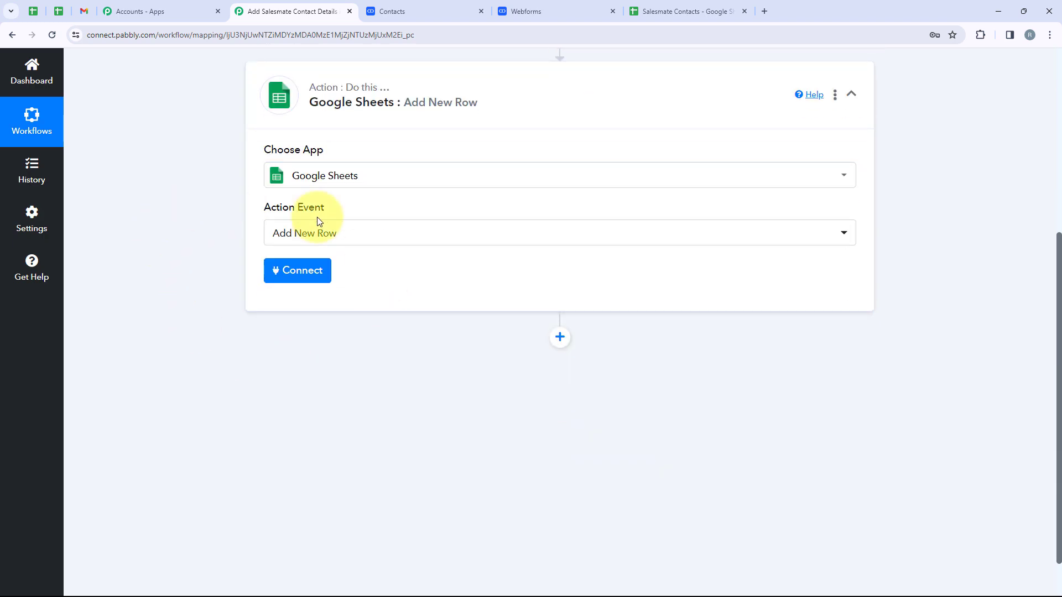
pyautogui.click(303, 285)
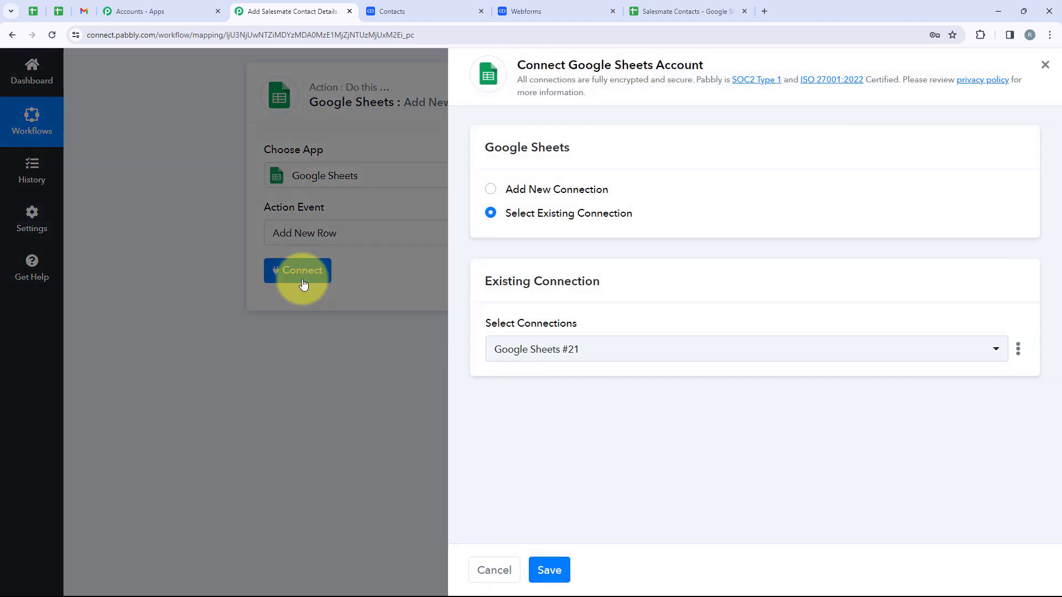
# Step: Add a new Google Sheets connection by signing in with Google and allowing access
pyautogui.moveTo(608, 190); pyautogui.dragTo(508, 191)
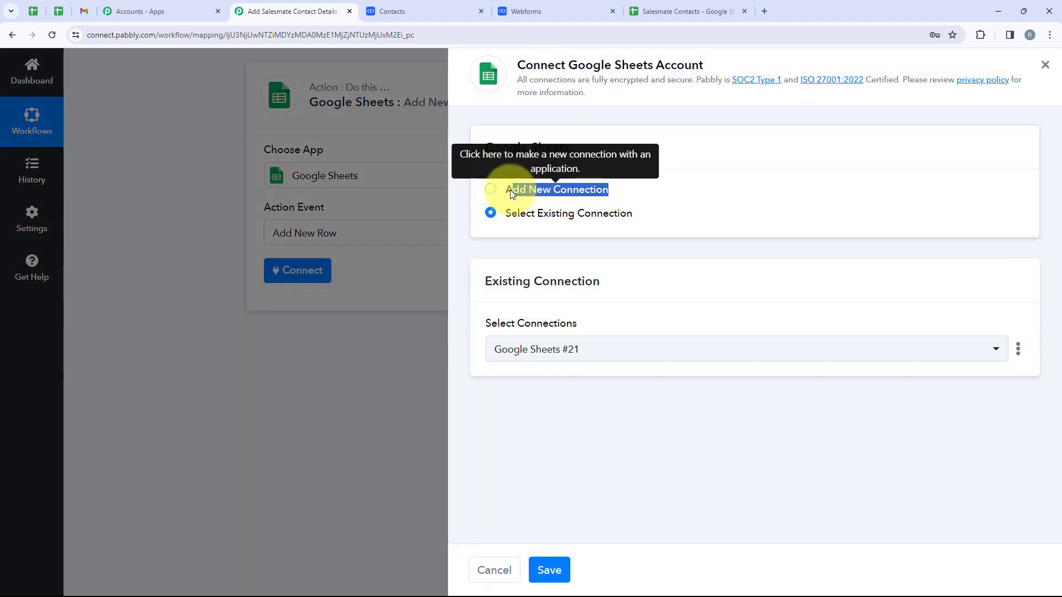
pyautogui.moveTo(640, 216); pyautogui.dragTo(508, 219)
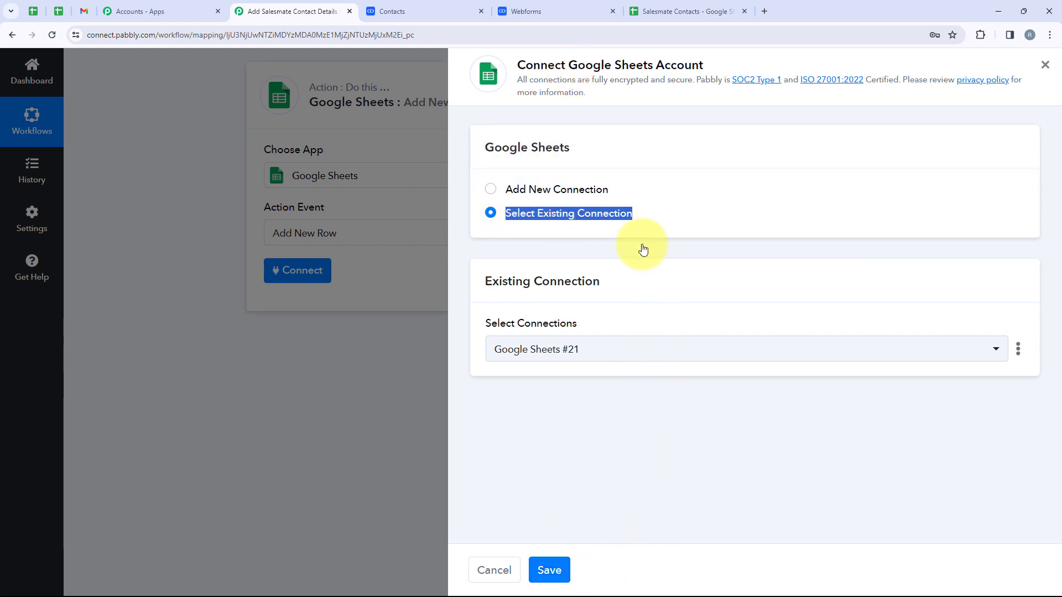
pyautogui.click(580, 189)
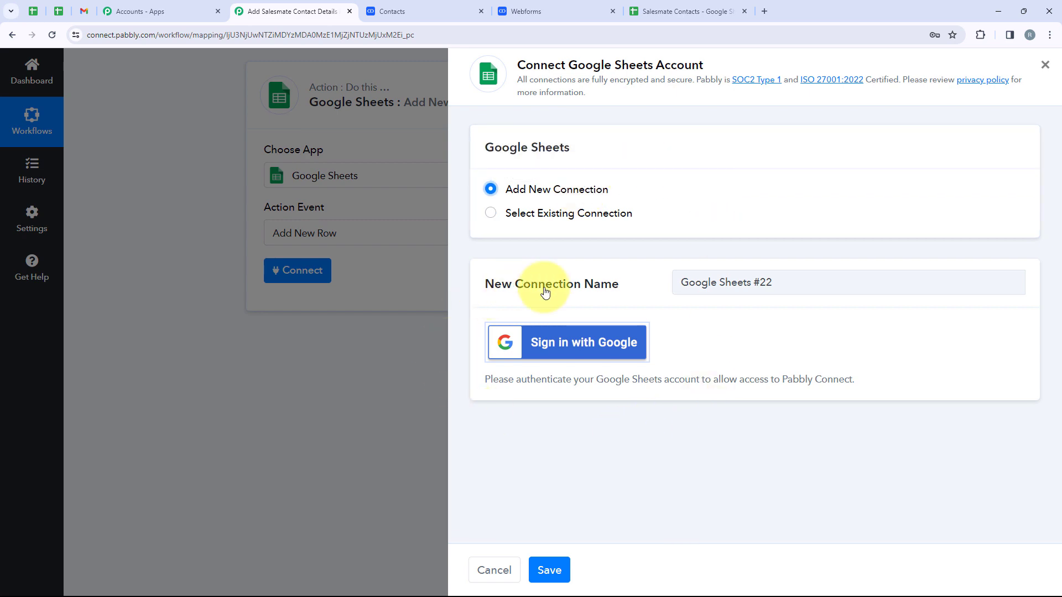
pyautogui.click(595, 344)
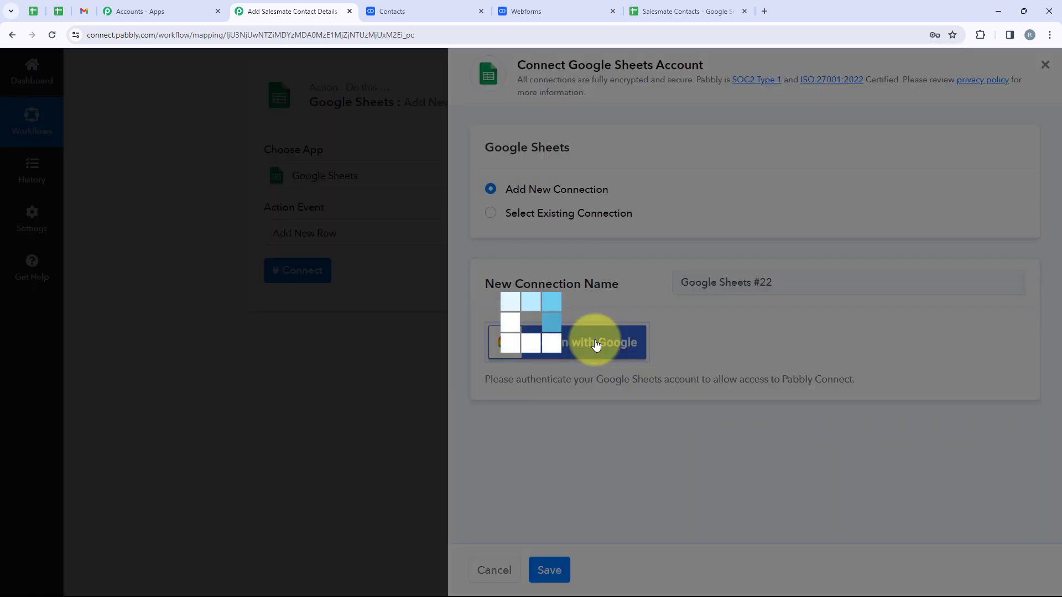
pyautogui.scroll(-1, 294, 276)
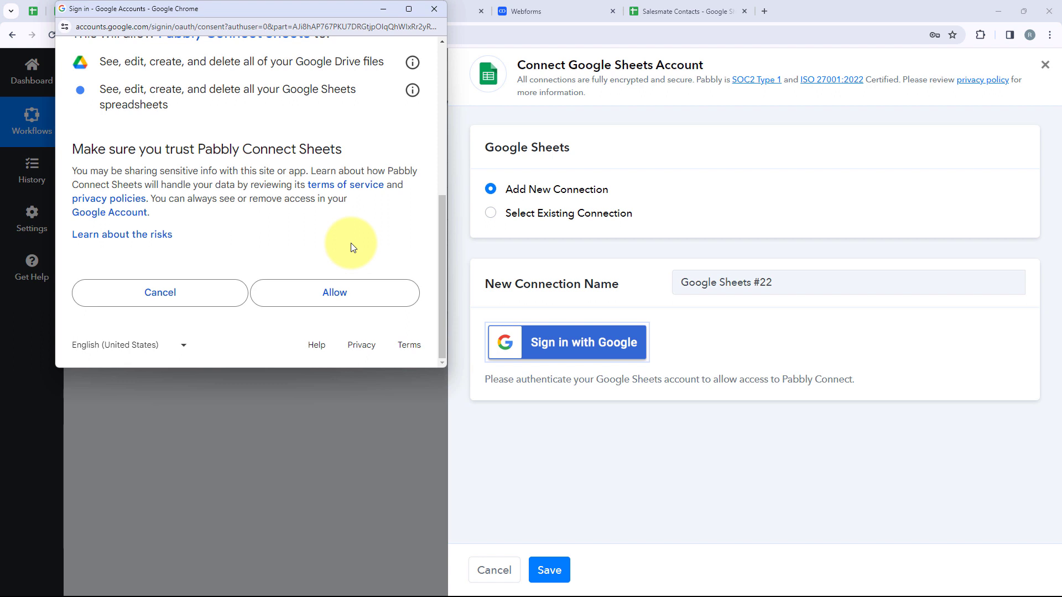
pyautogui.click(347, 308)
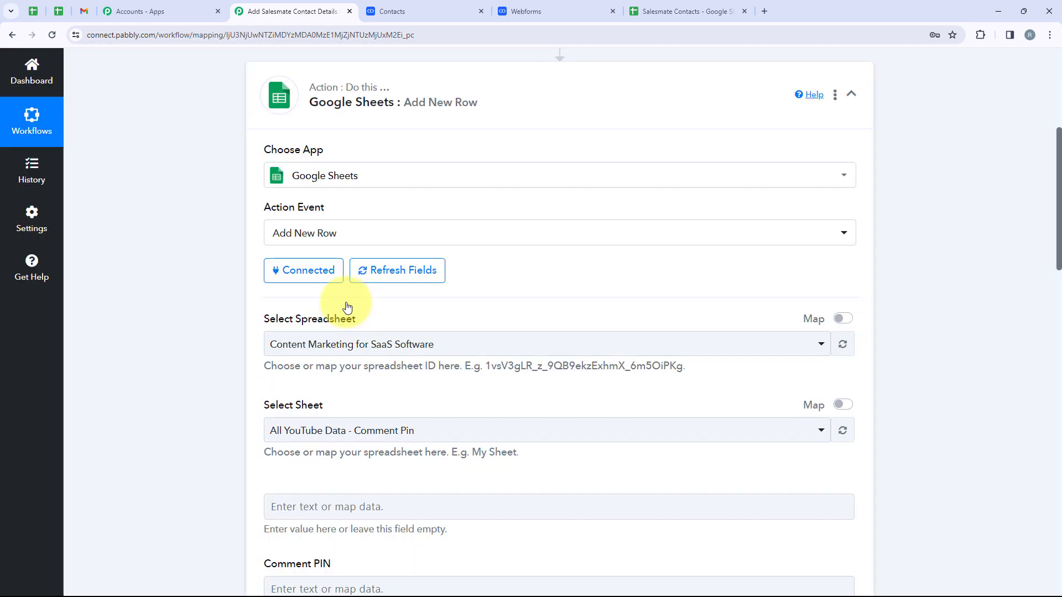
# Step: Check the sheet name inside the Salesmate Contacts spreadsheet
pyautogui.moveTo(372, 317); pyautogui.dragTo(267, 321)
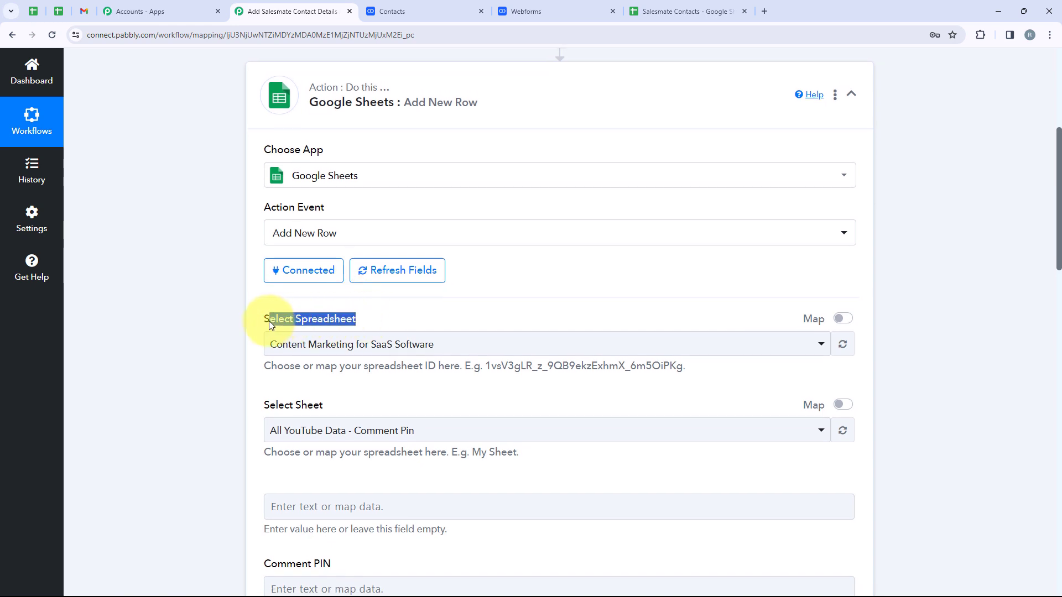
pyautogui.moveTo(322, 405); pyautogui.dragTo(299, 405)
pyautogui.click(379, 396)
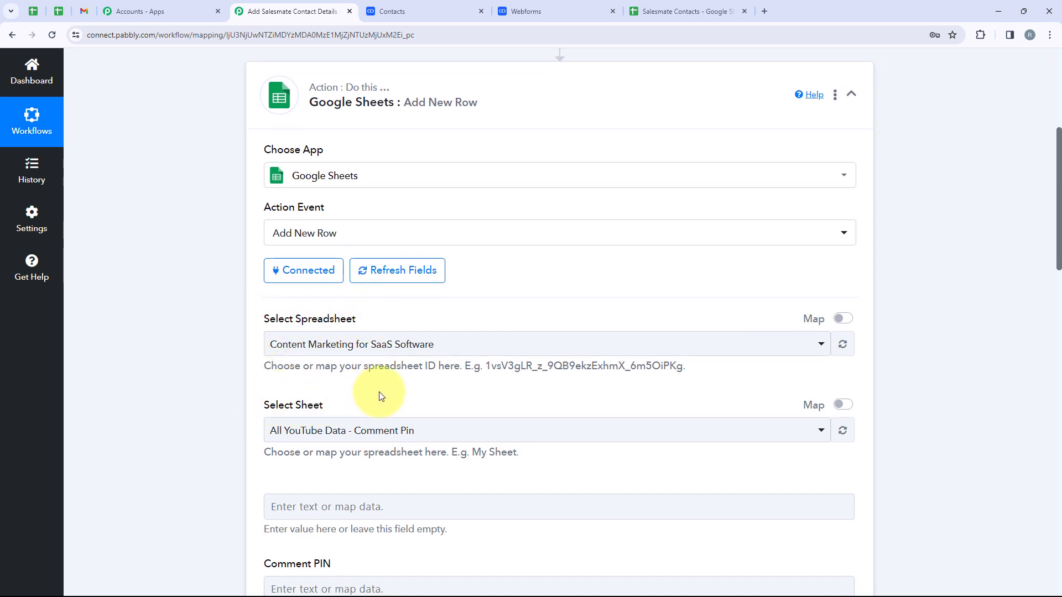
pyautogui.click(672, 17)
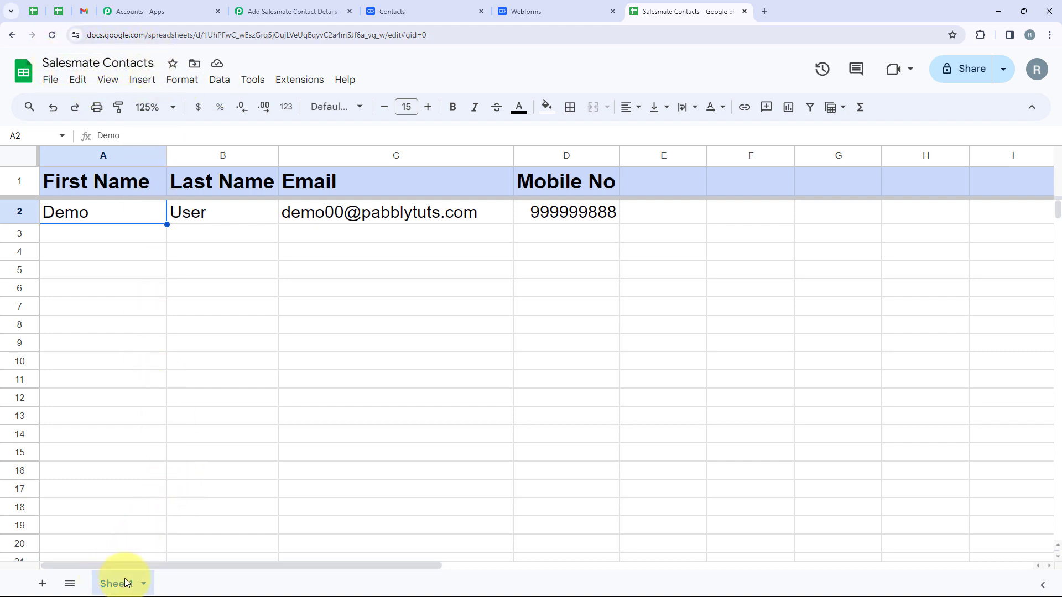
# Step: In Pabbly, select the Salesmate Contacts spreadsheet and Sheet1 as the target sheet
pyautogui.click(296, 11)
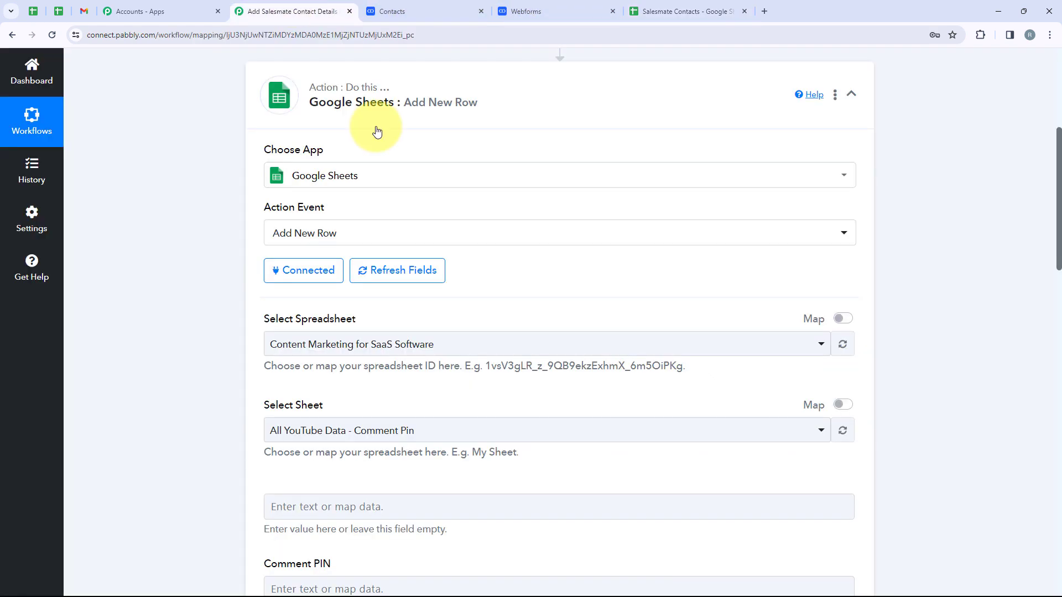
pyautogui.scroll(-1, 414, 362)
pyautogui.click(387, 290)
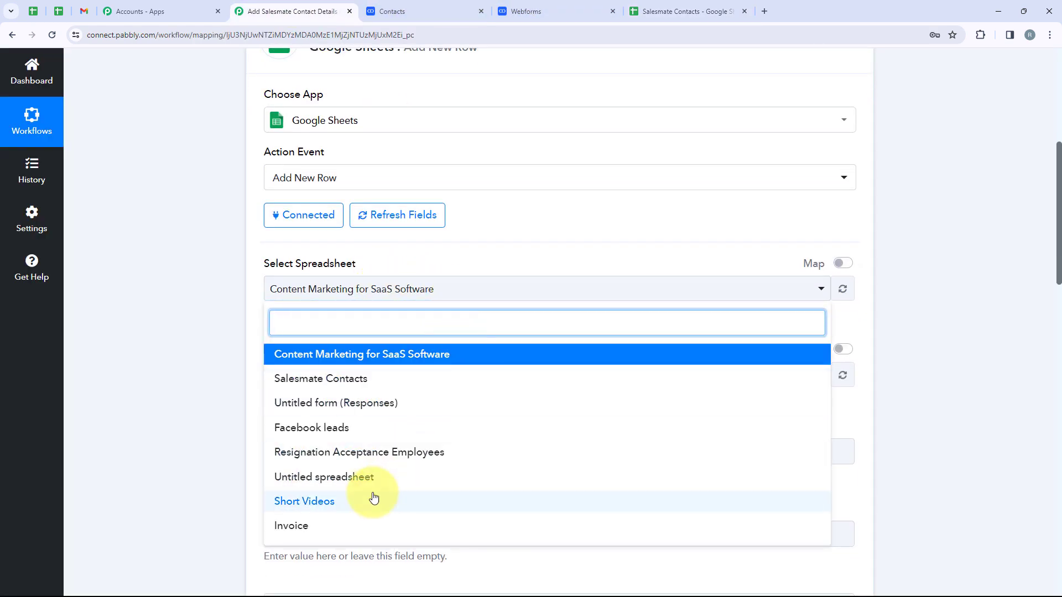
pyautogui.click(337, 380)
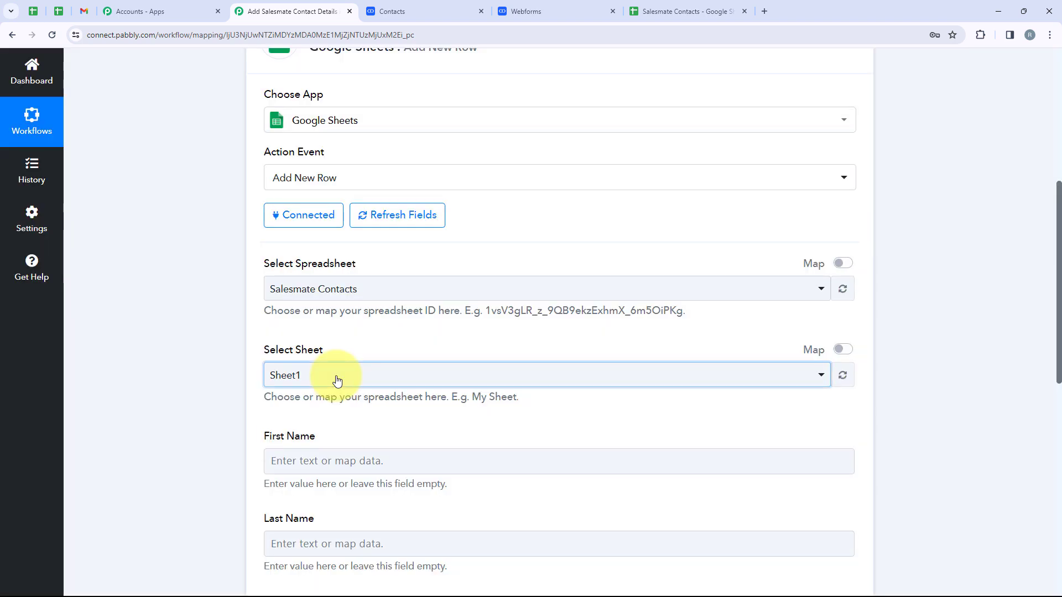
pyautogui.click(337, 382)
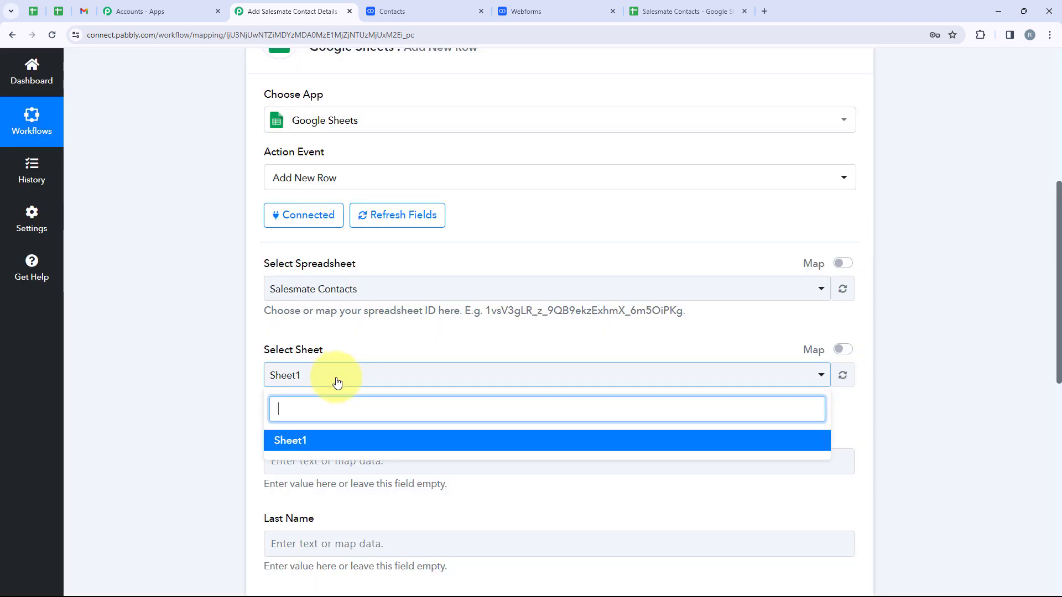
pyautogui.click(336, 442)
pyautogui.scroll(-3, 351, 446)
pyautogui.scroll(-1, 355, 447)
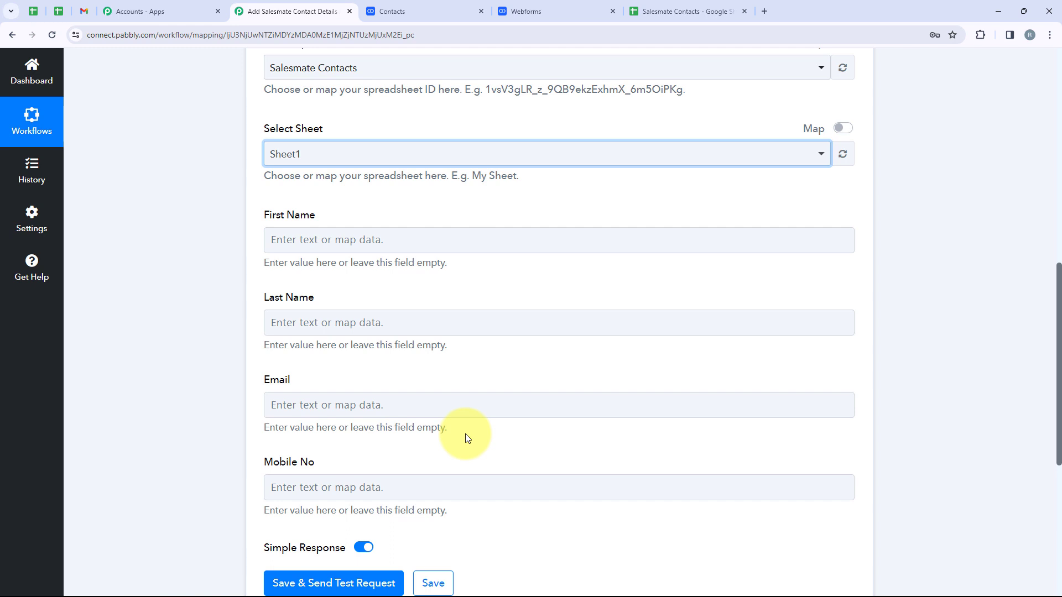
# Step: Map the Salesmate new contact's first and last name into First Name and Last Name
pyautogui.click(406, 239)
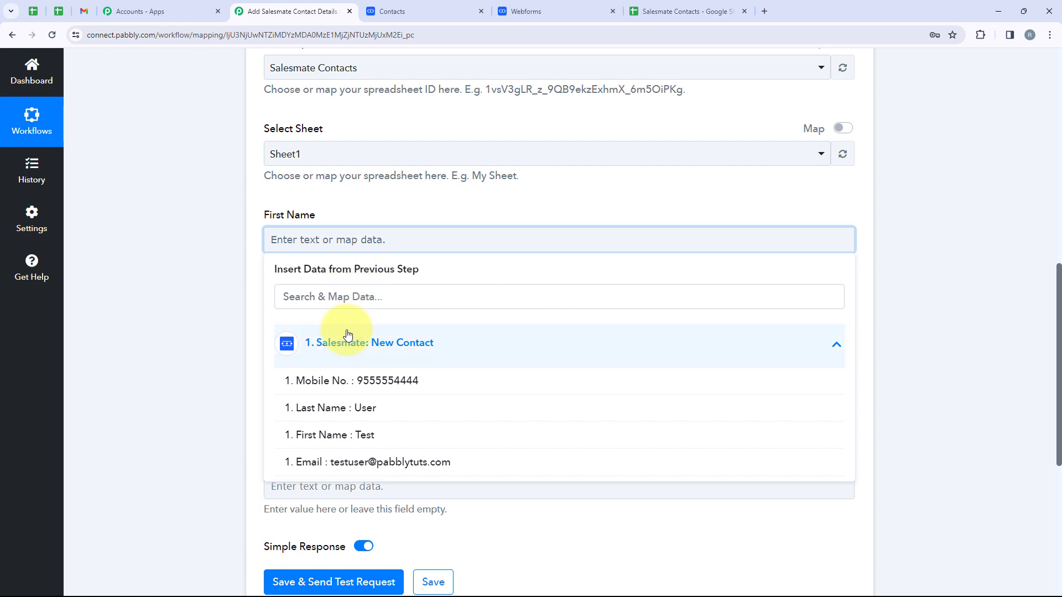
pyautogui.click(382, 440)
pyautogui.click(250, 361)
pyautogui.scroll(-1, 256, 361)
pyautogui.click(350, 280)
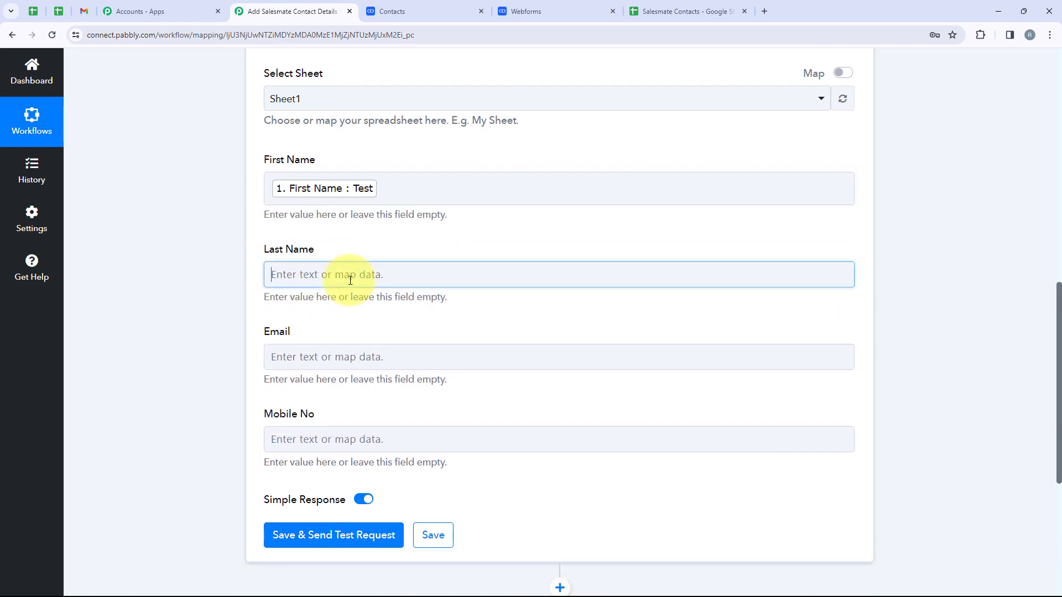
pyautogui.click(410, 375)
pyautogui.click(408, 443)
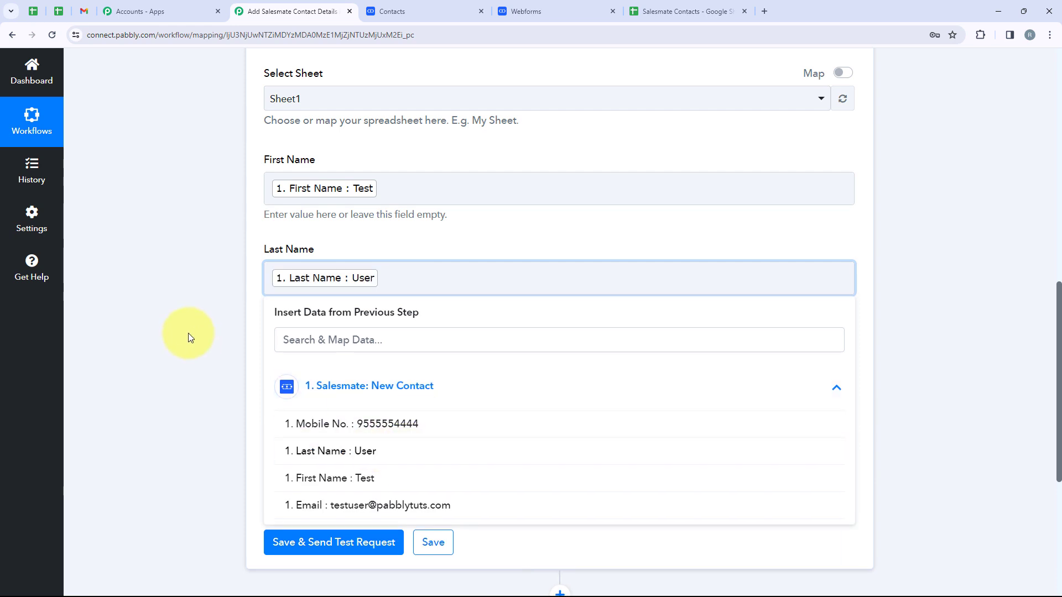
pyautogui.click(190, 337)
# Step: Map the contact's email into Email and mobile number into Mobile No
pyautogui.click(341, 369)
pyautogui.click(398, 466)
pyautogui.scroll(-3, 418, 443)
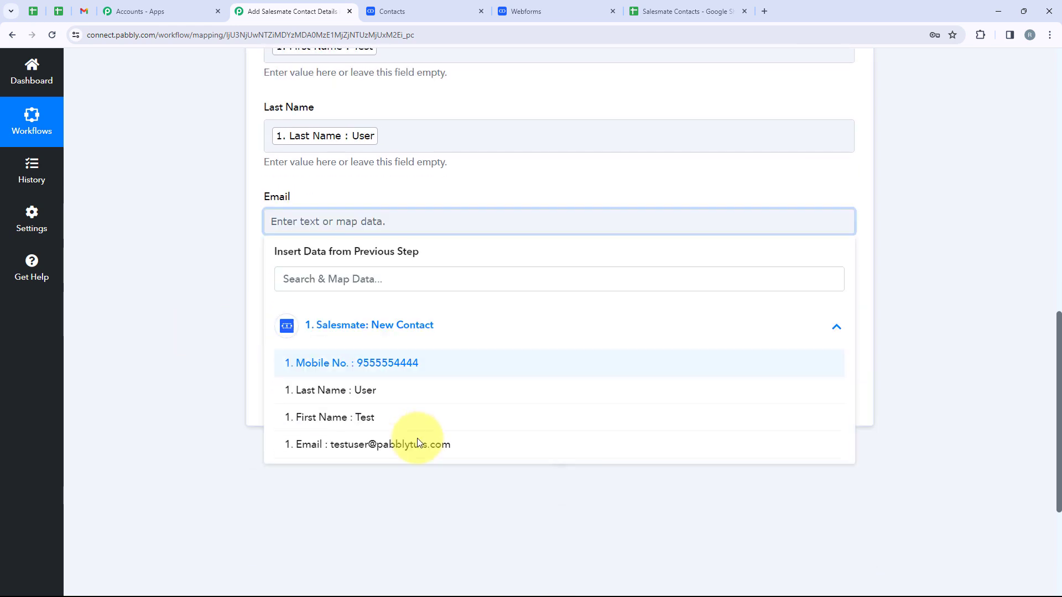
pyautogui.click(360, 420)
pyautogui.click(288, 287)
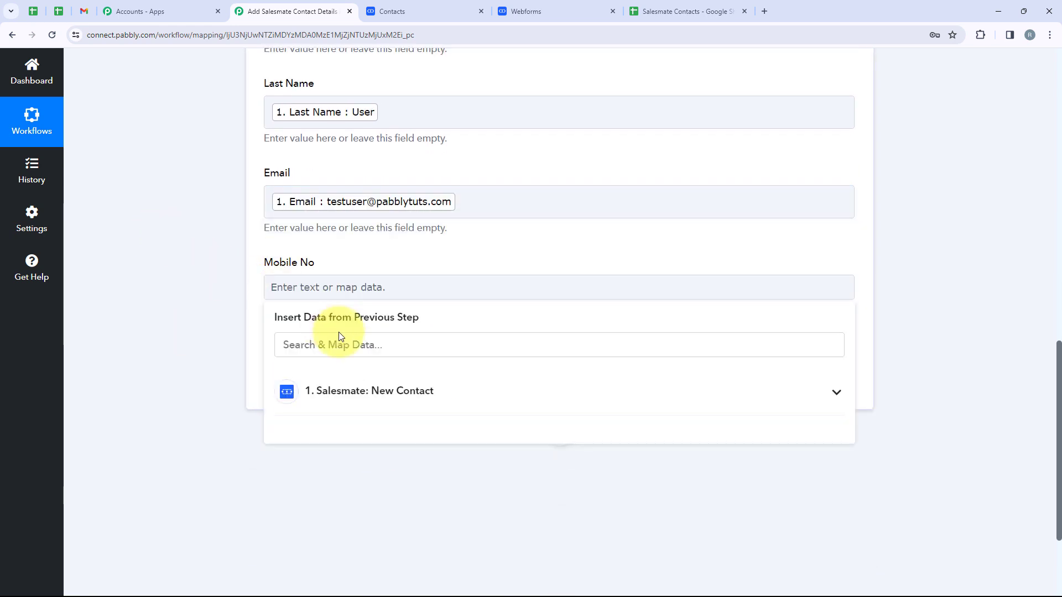
pyautogui.click(389, 392)
pyautogui.click(394, 433)
pyautogui.click(221, 308)
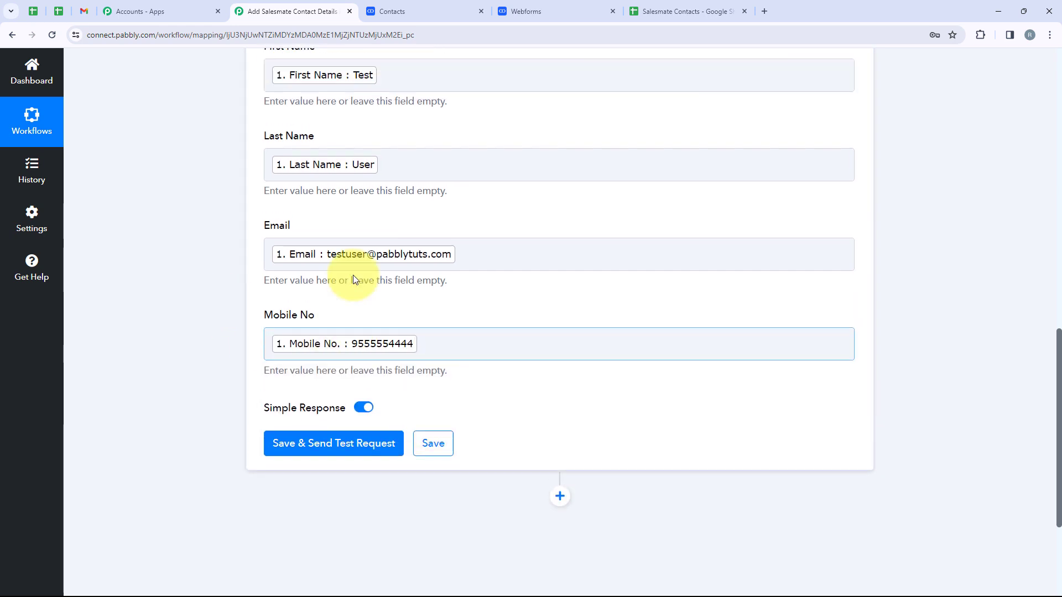
pyautogui.scroll(2, 354, 279)
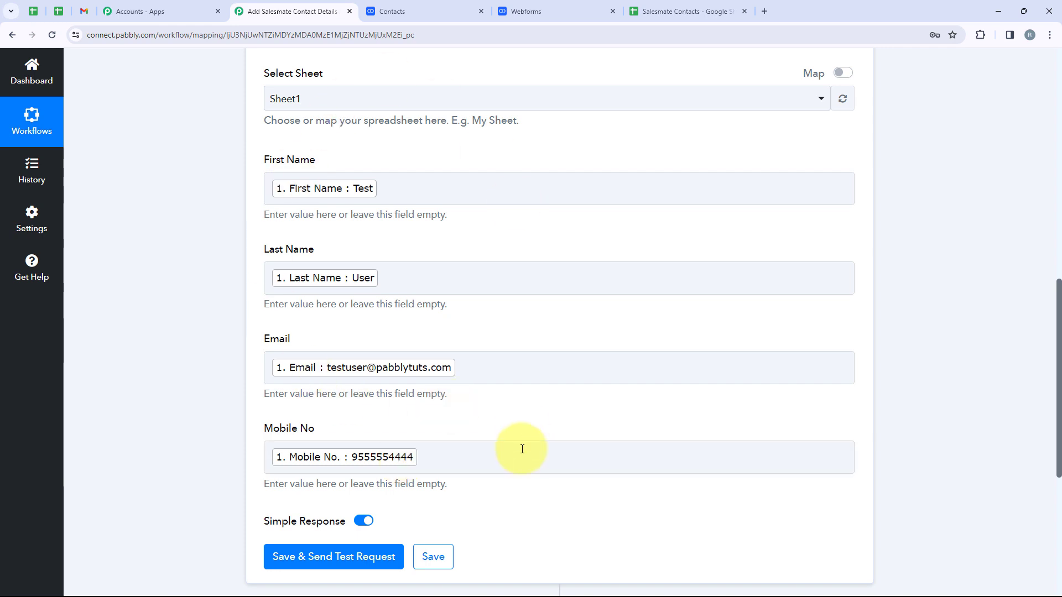
pyautogui.scroll(-1, 522, 448)
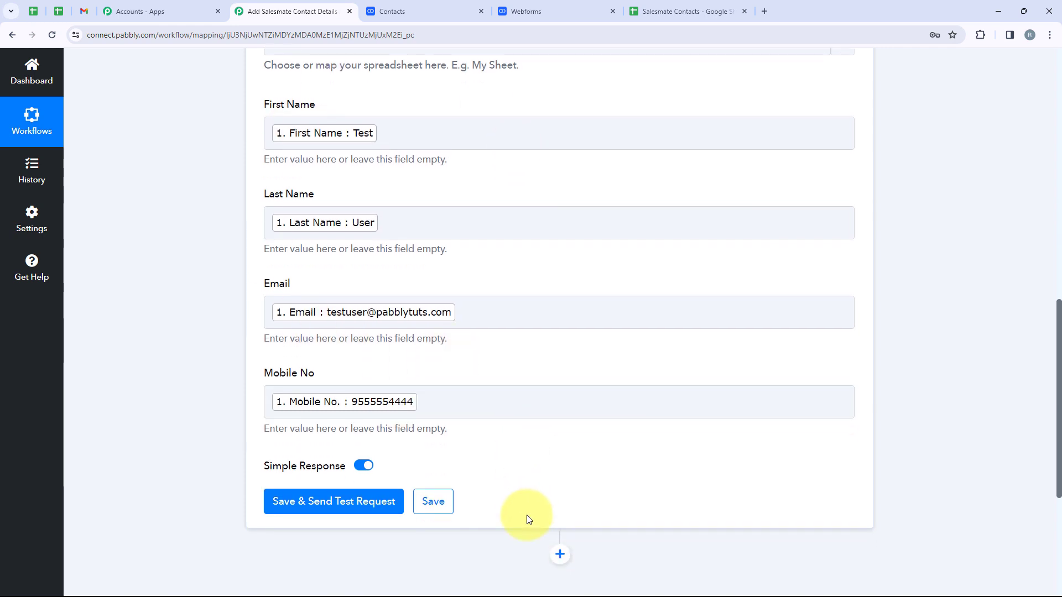
# Step: Save and send a test request, then check the new row 3 in Salesmate Contacts
pyautogui.click(358, 507)
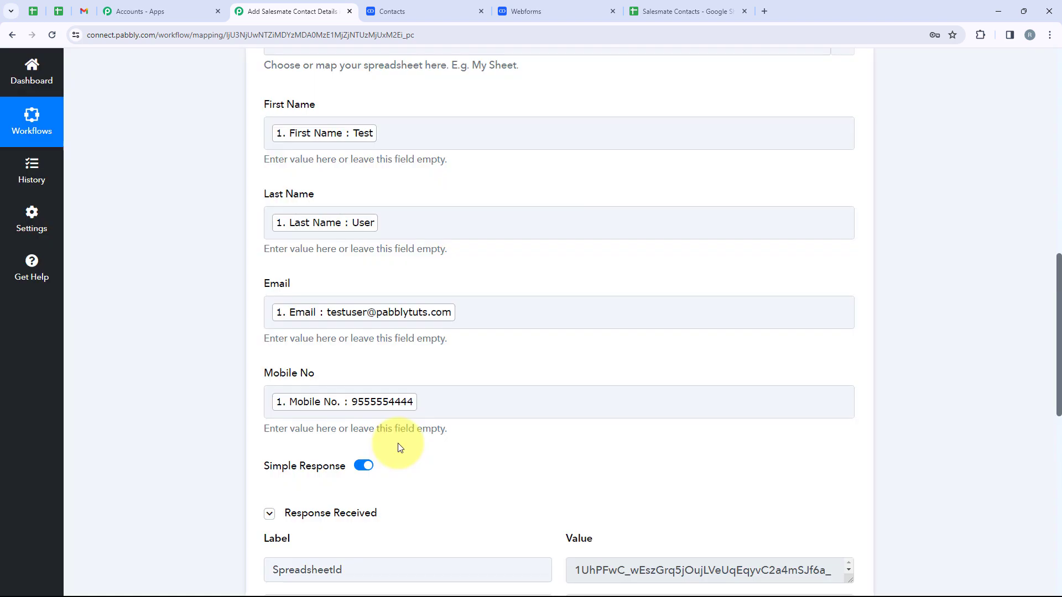
pyautogui.scroll(-5, 526, 403)
pyautogui.scroll(-1, 525, 402)
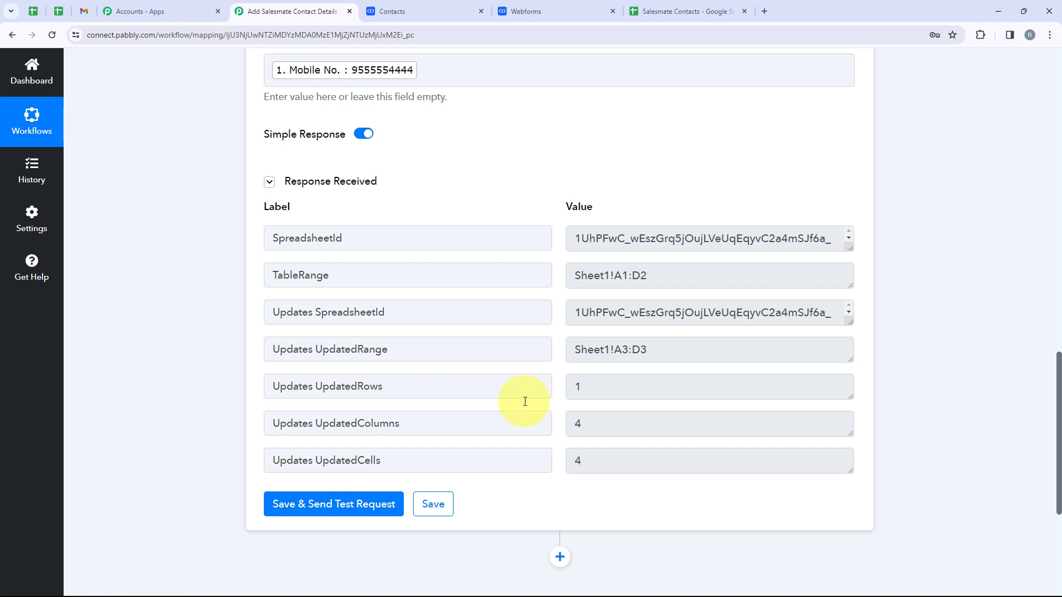
pyautogui.click(636, 11)
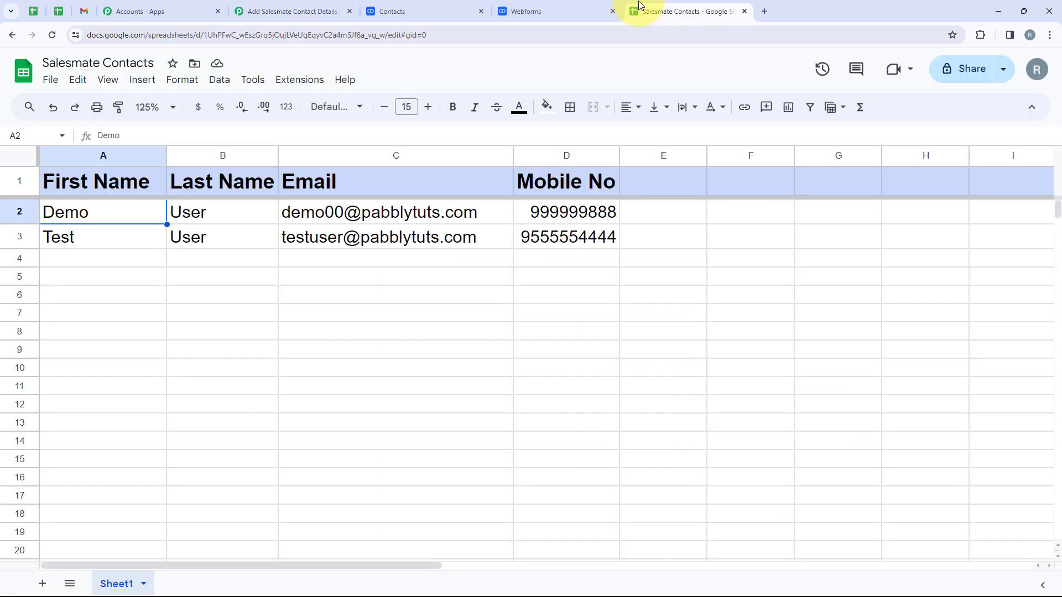
# Step: Verify the Test entry in row 3, then return to the Salesmate web form
pyautogui.click(4, 237)
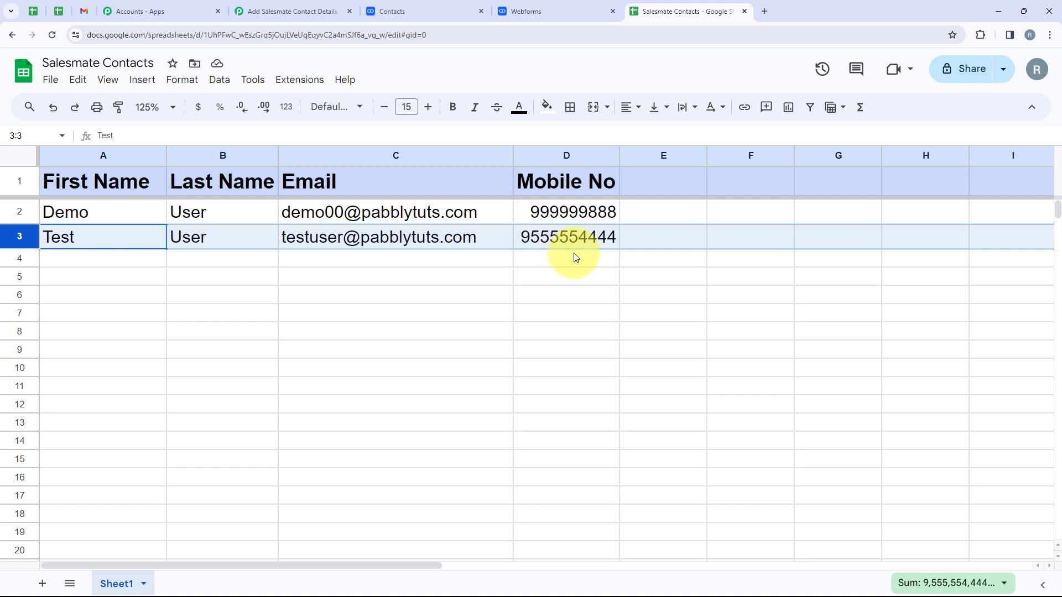
pyautogui.click(530, 8)
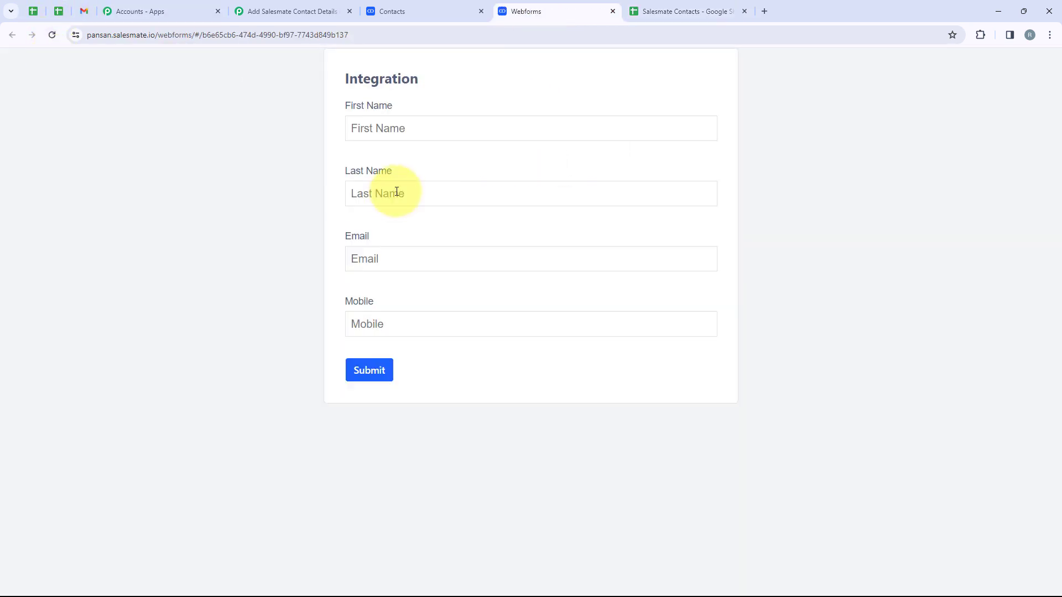
# Step: Submit the web form for Dummy User with an email and mobile number, then open Contacts
pyautogui.click(375, 124)
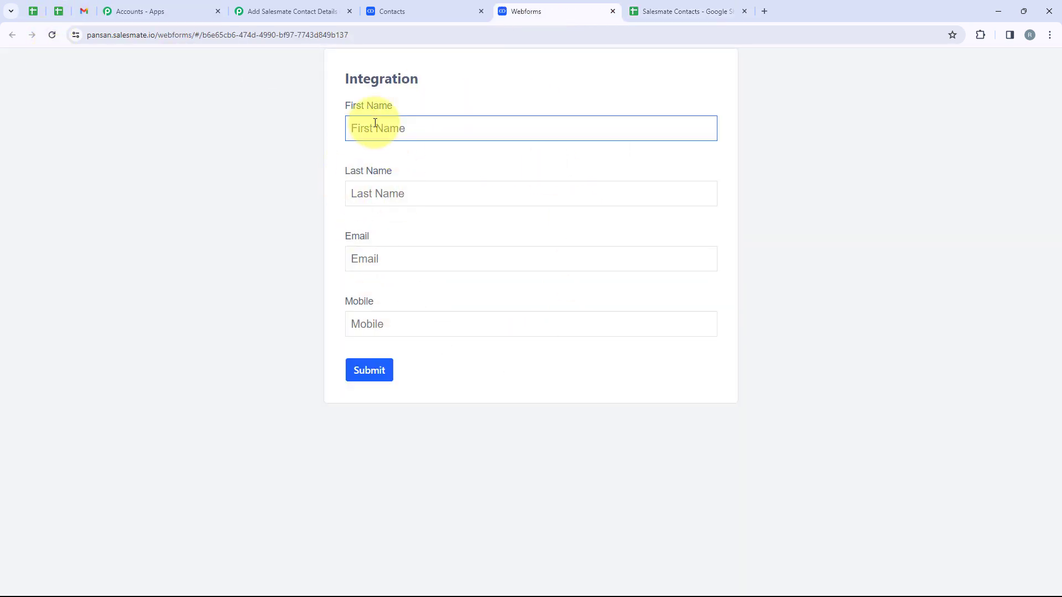
pyautogui.write('Dummy')
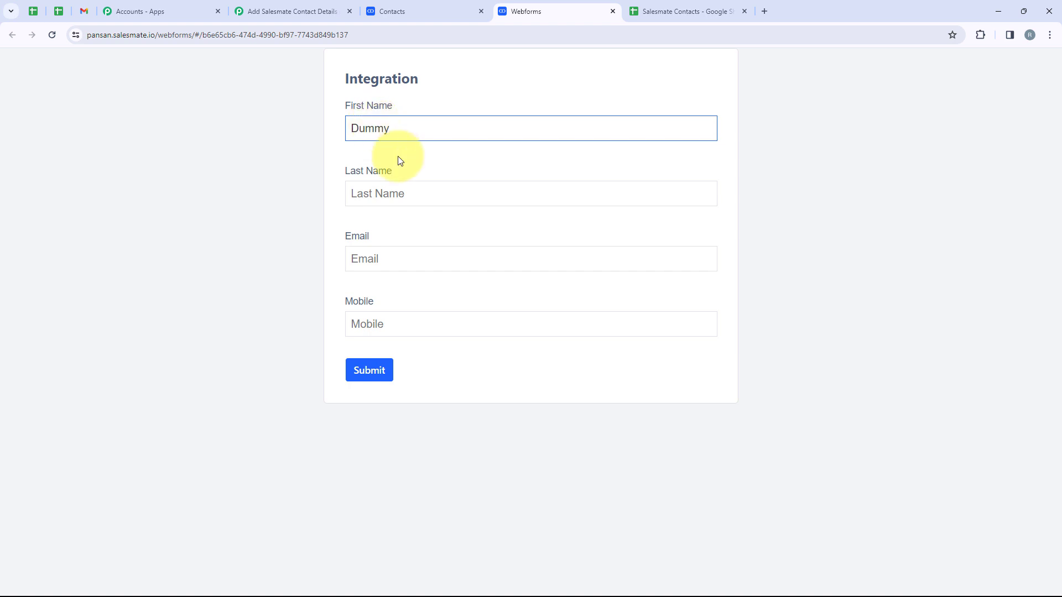
pyautogui.click(402, 186)
pyautogui.write('User')
pyautogui.click(413, 267)
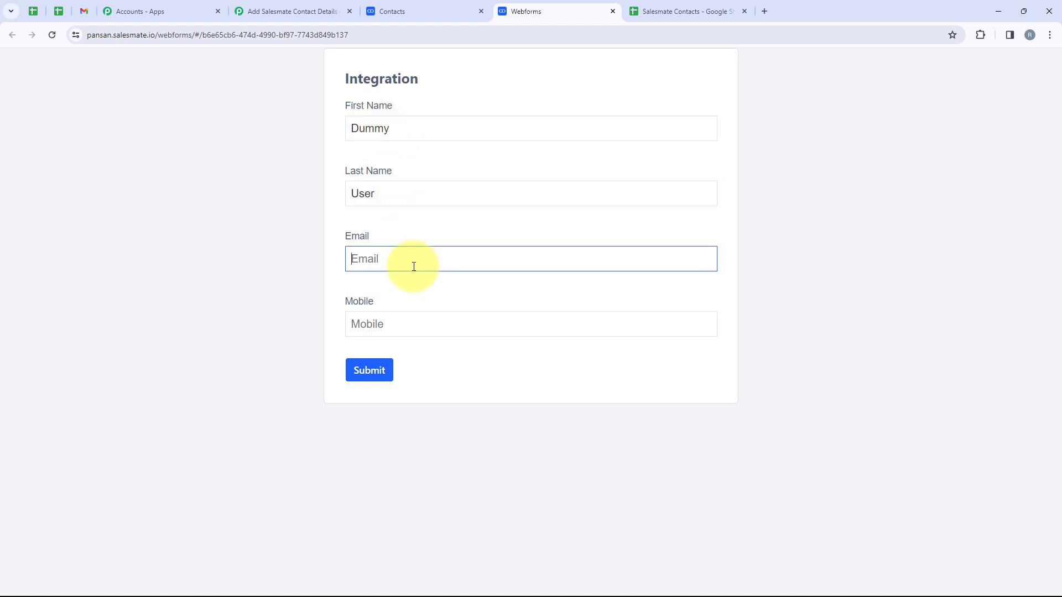
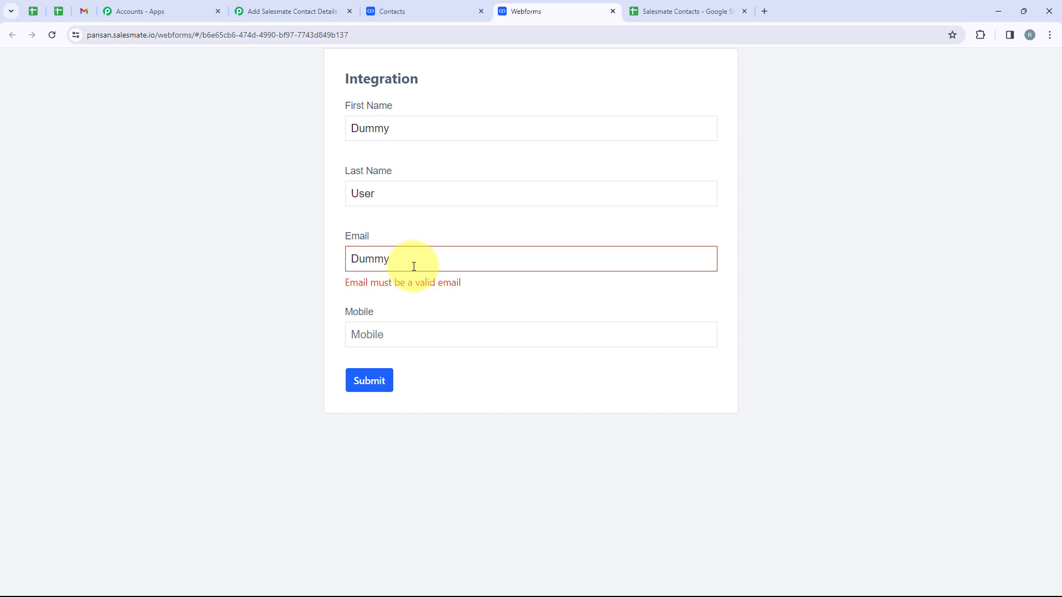
pyautogui.click(410, 323)
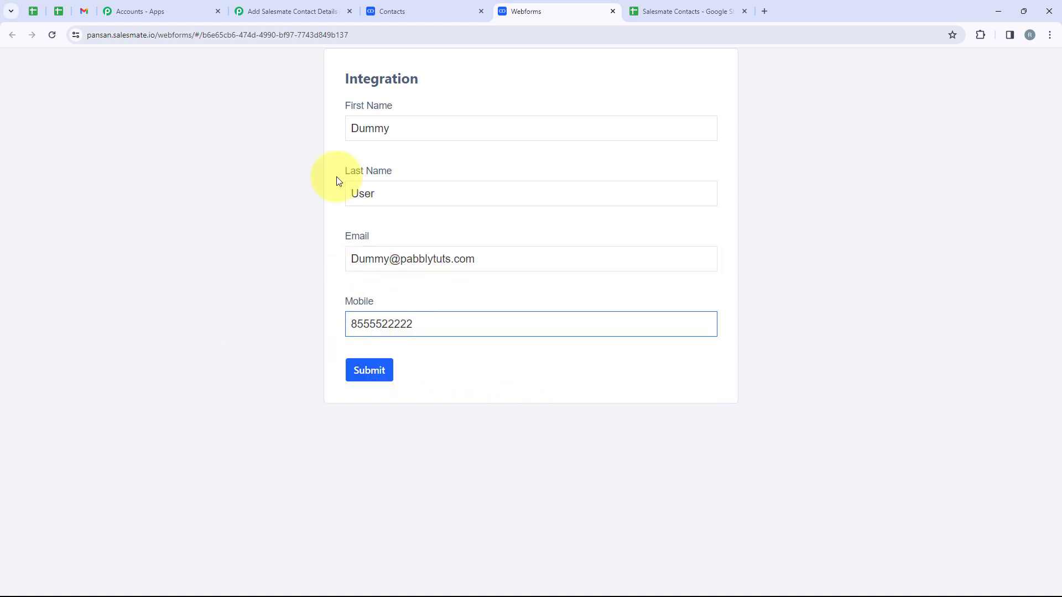
pyautogui.click(360, 376)
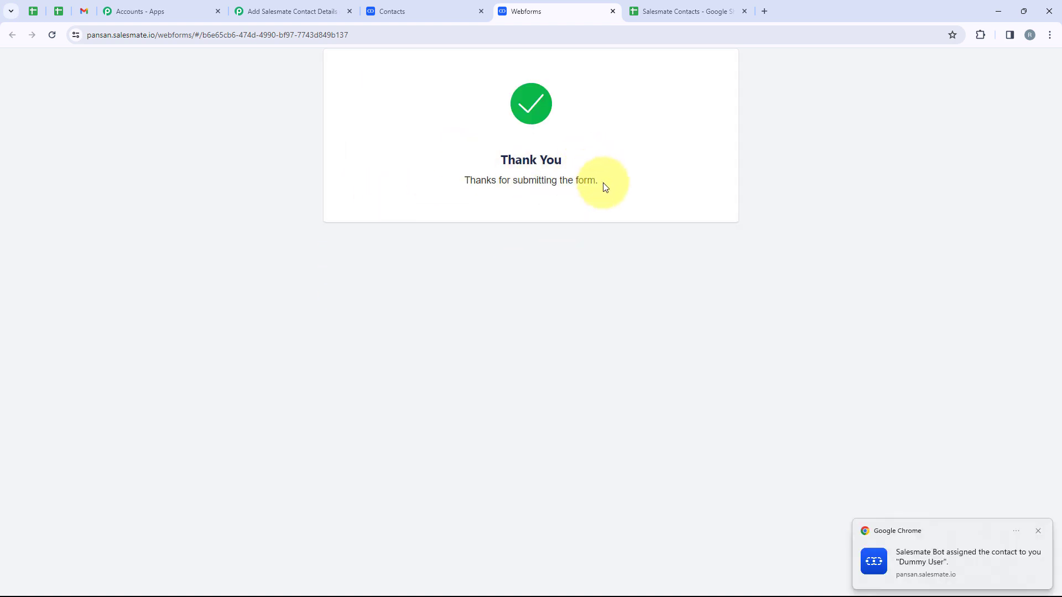
pyautogui.click(435, 6)
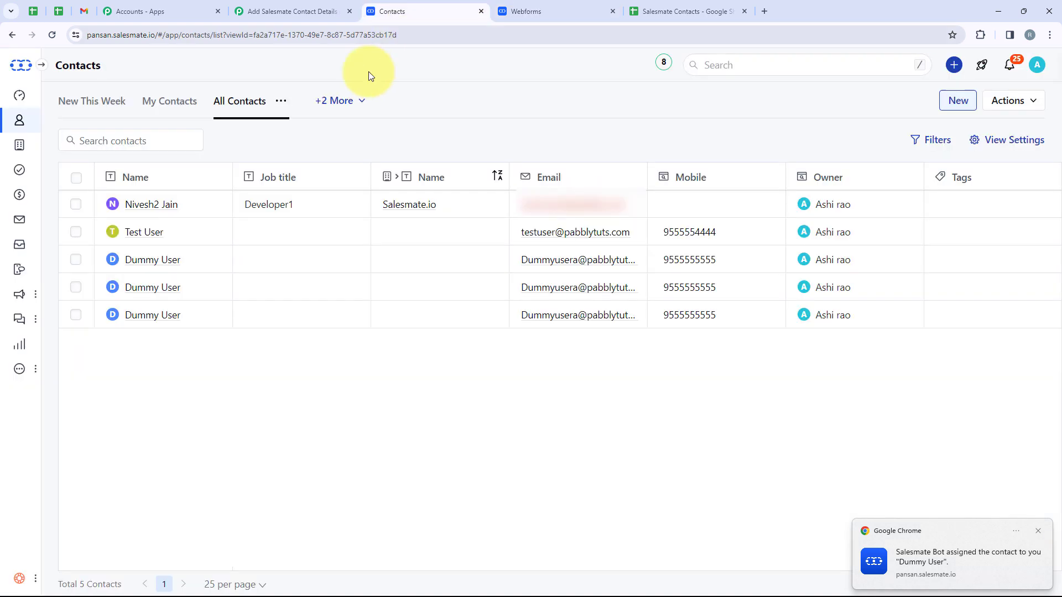
# Step: Reload the contacts list to show Dummy User, then switch to the Salesmate Contacts sheet
pyautogui.click(53, 35)
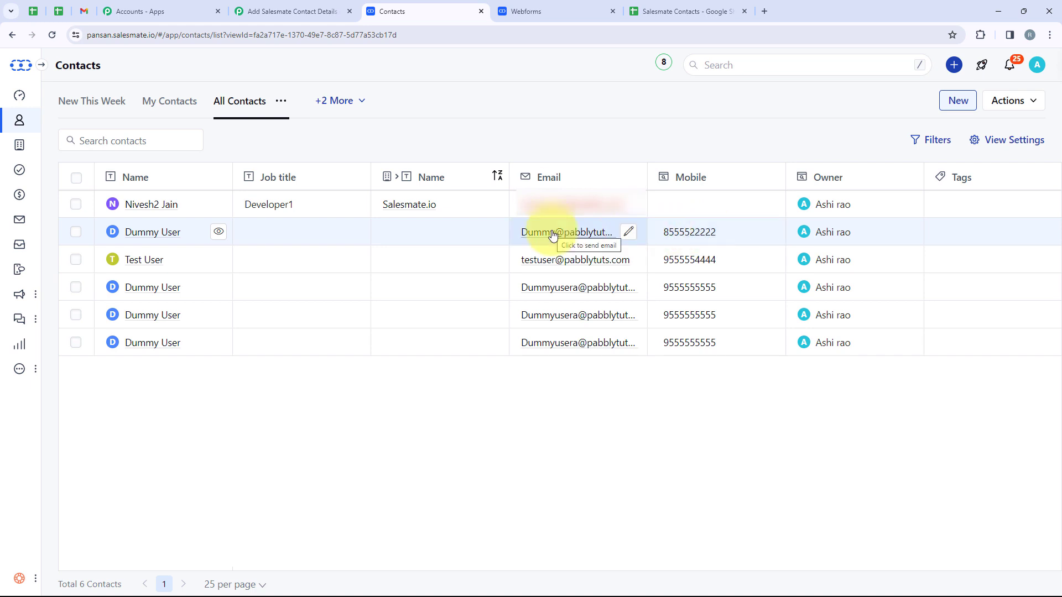
pyautogui.click(631, 16)
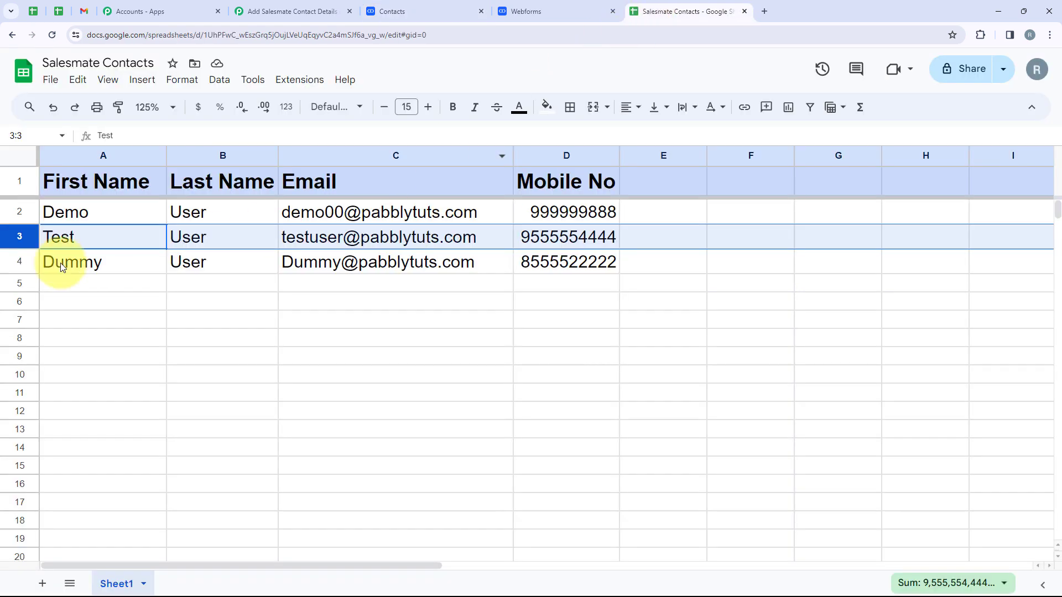
# Step: Confirm Dummy User's row 4 in the sheet, then return to the Pabbly workflow
pyautogui.click(4, 262)
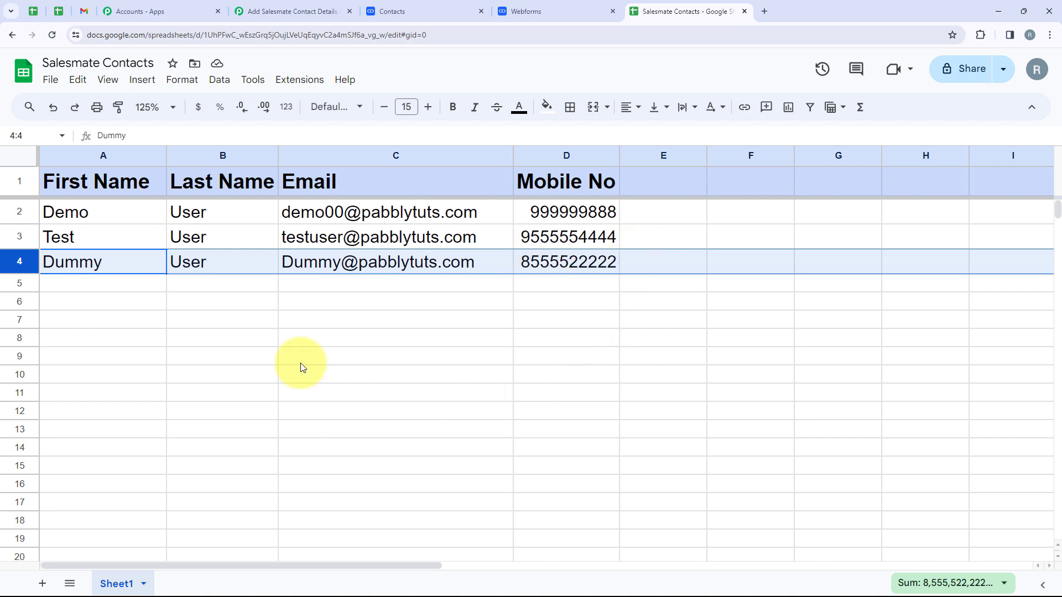
pyautogui.click(292, 11)
pyautogui.scroll(20, 590, 420)
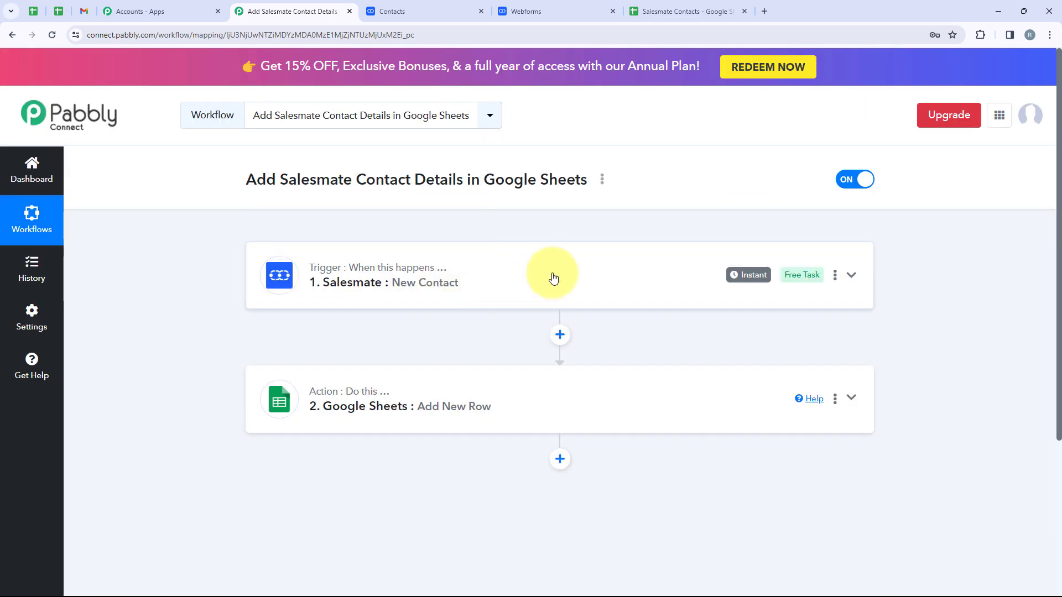
pyautogui.click(553, 277)
pyautogui.scroll(-2, 471, 320)
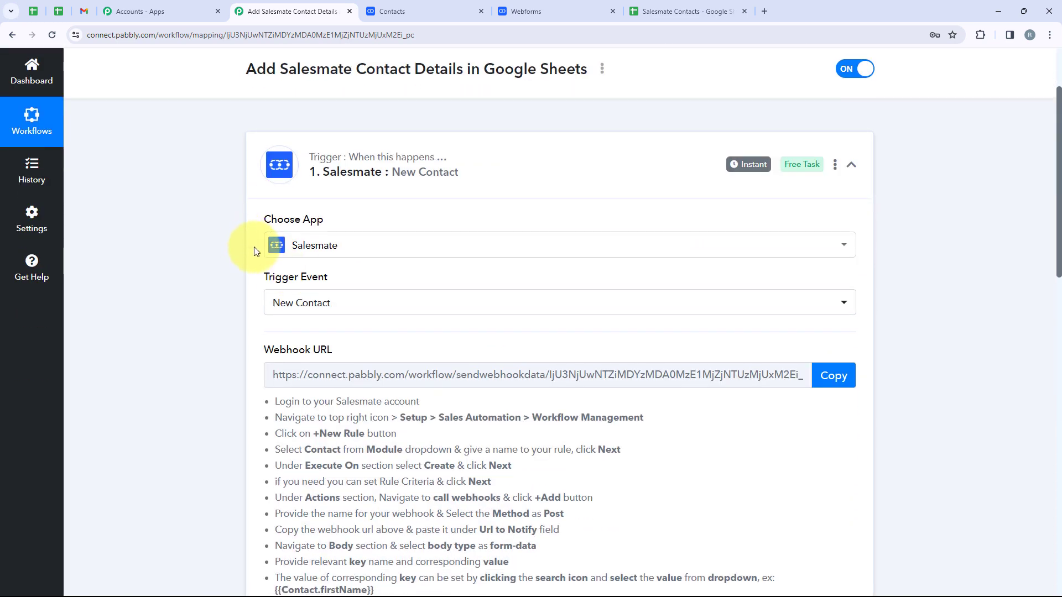
pyautogui.scroll(-2, 433, 249)
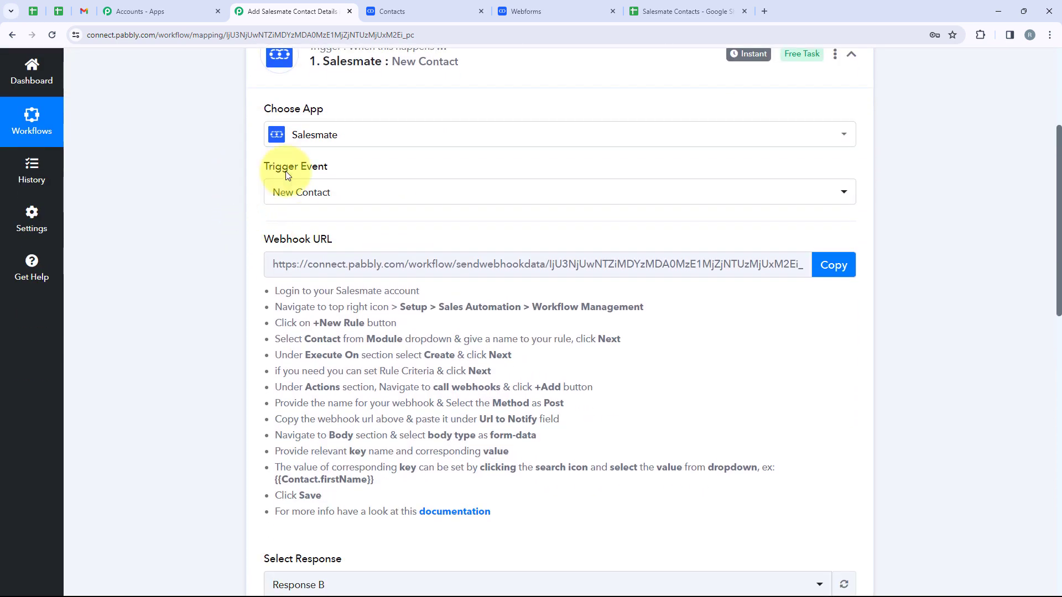
pyautogui.scroll(-1, 408, 185)
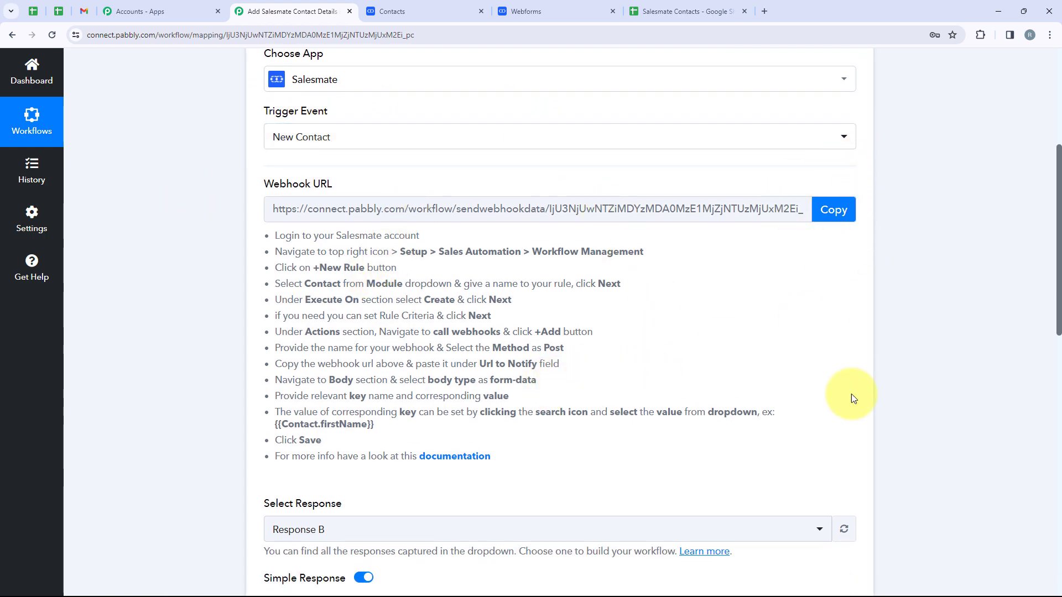
pyautogui.scroll(-4, 684, 448)
pyautogui.scroll(5, 418, 319)
pyautogui.click(437, 10)
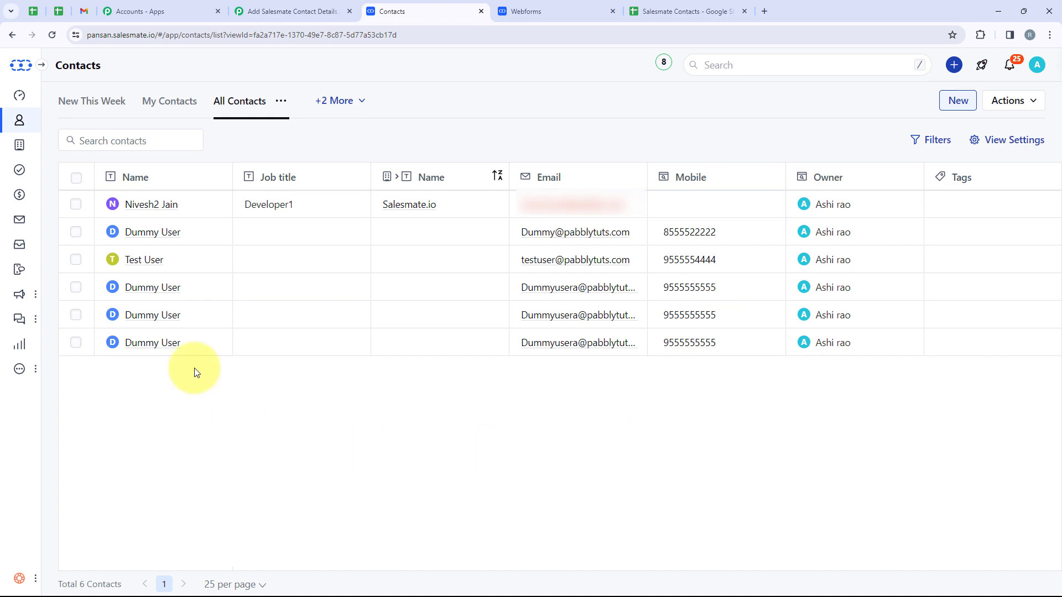
pyautogui.click(320, 4)
pyautogui.scroll(-4, 343, 369)
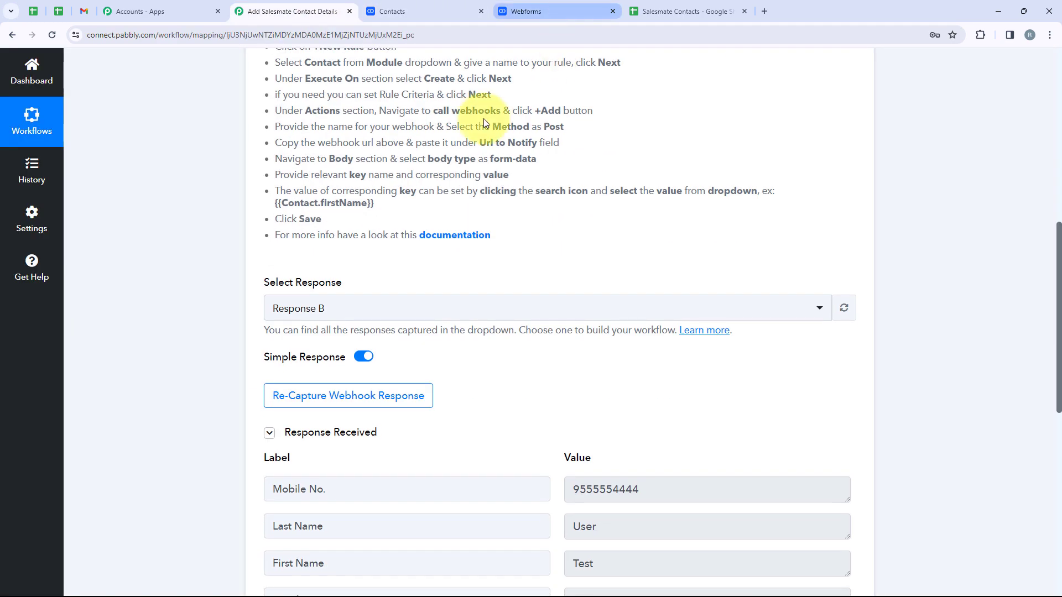
pyautogui.scroll(-5, 531, 299)
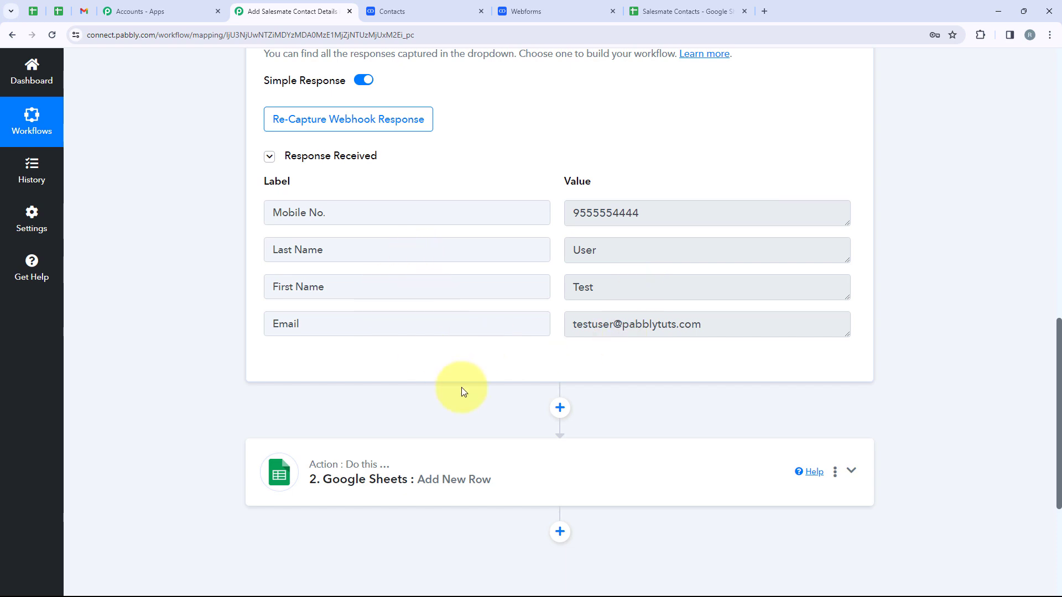
pyautogui.click(423, 10)
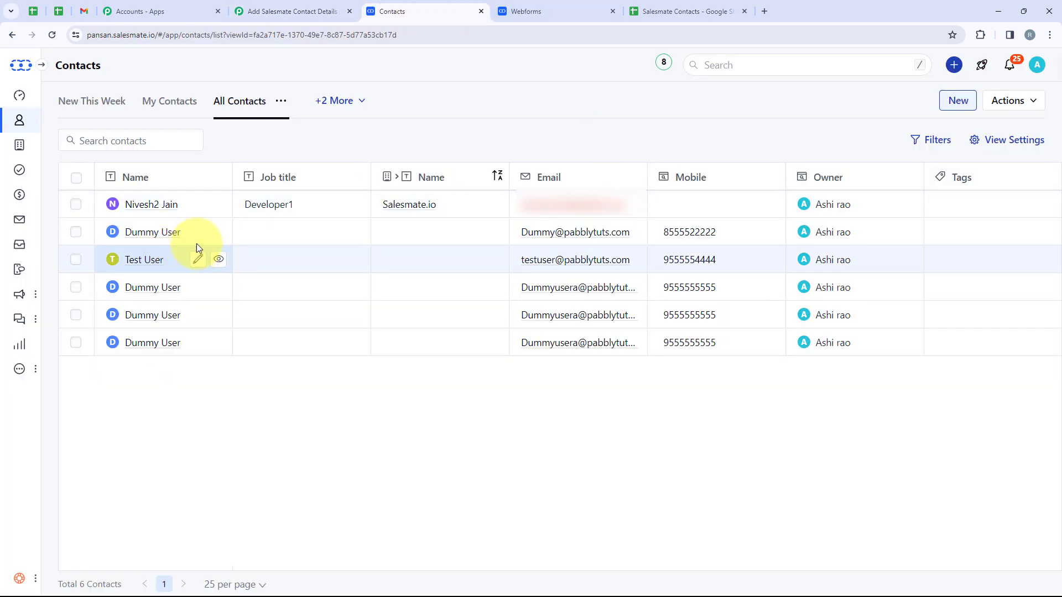
pyautogui.click(293, 11)
pyautogui.click(514, 467)
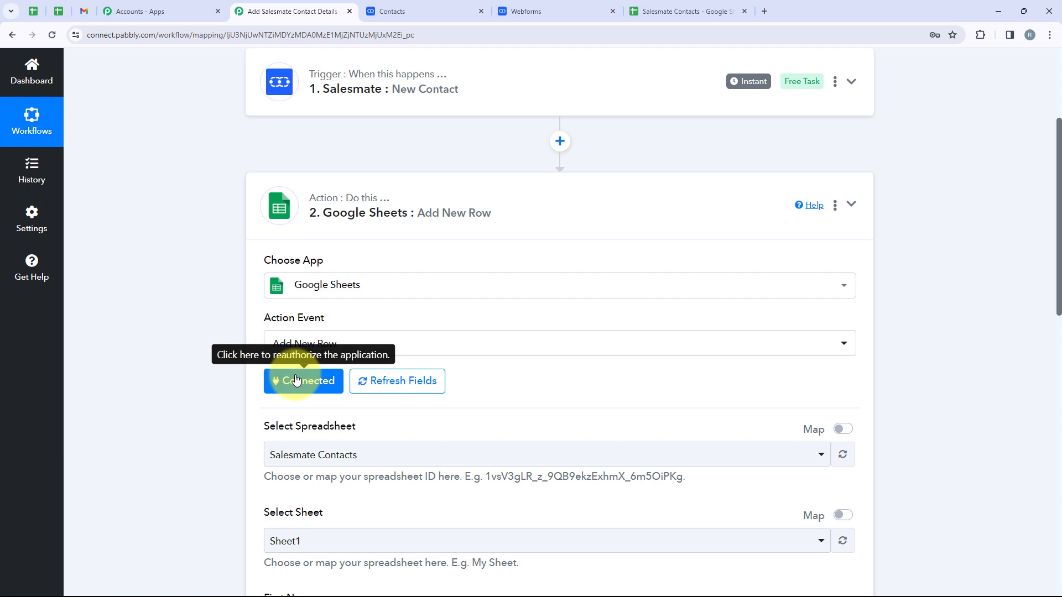
pyautogui.scroll(-3, 296, 380)
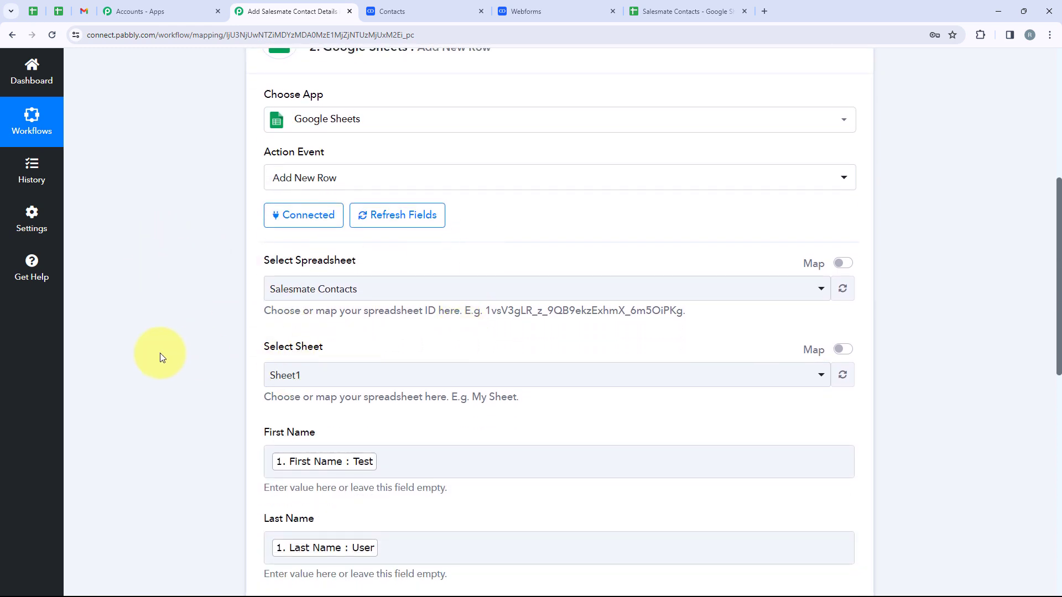
pyautogui.scroll(-5, 162, 356)
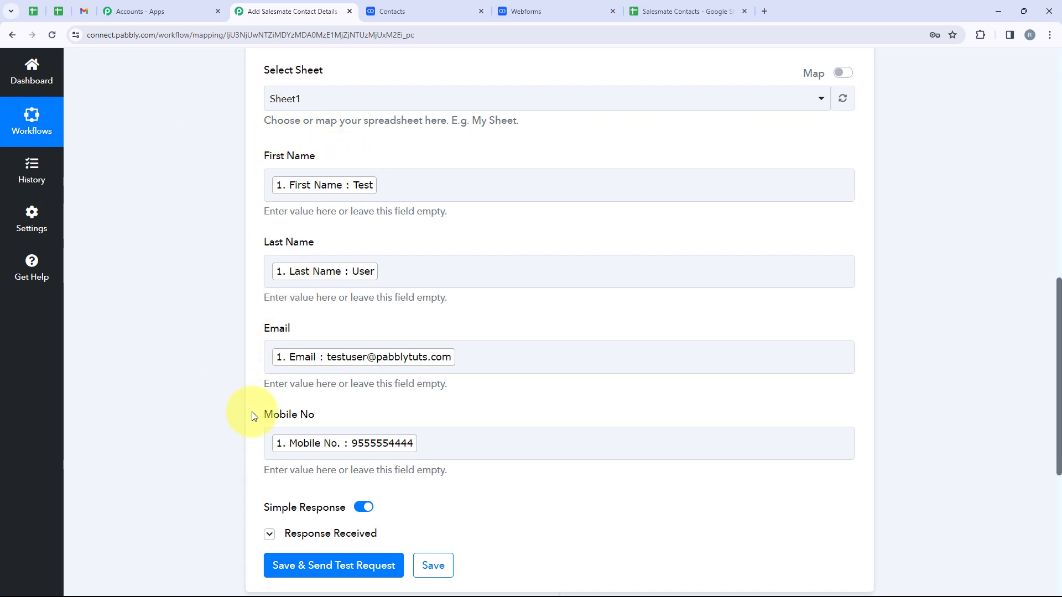
pyautogui.click(686, 11)
pyautogui.moveTo(23, 238); pyautogui.dragTo(29, 254)
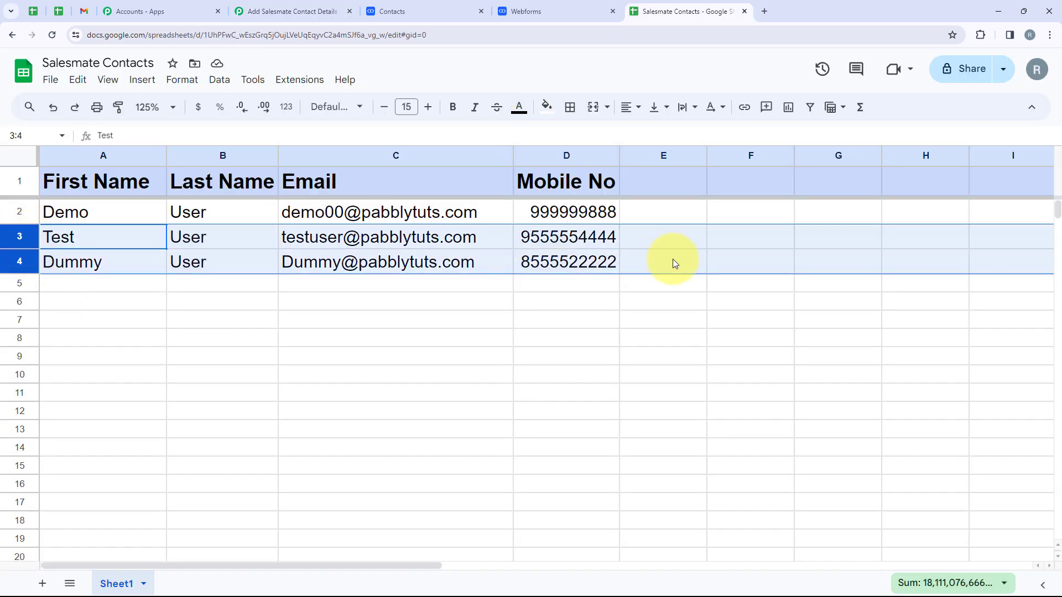
pyautogui.click(398, 11)
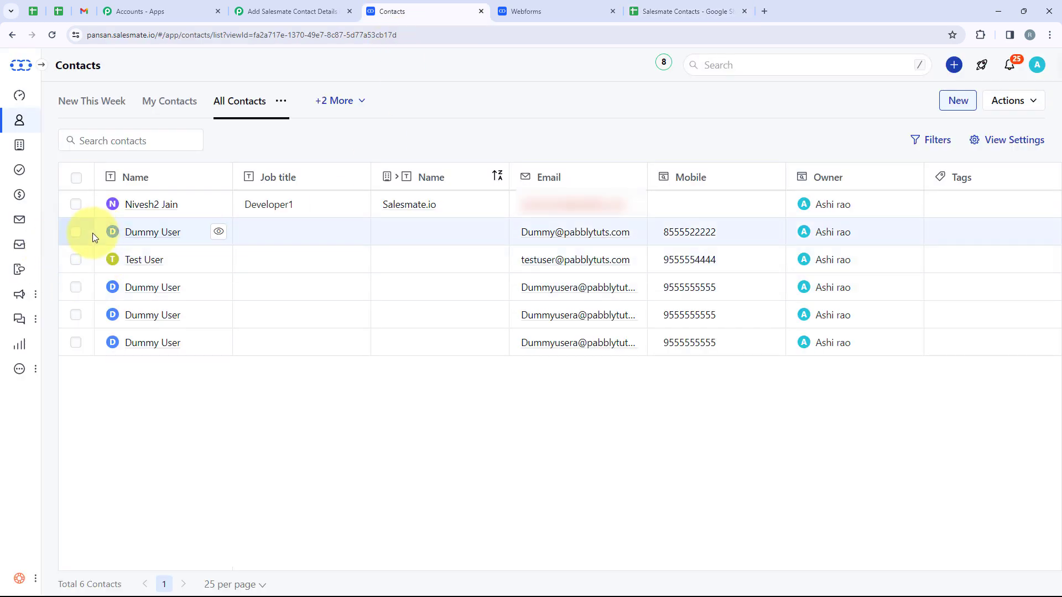
pyautogui.click(258, 10)
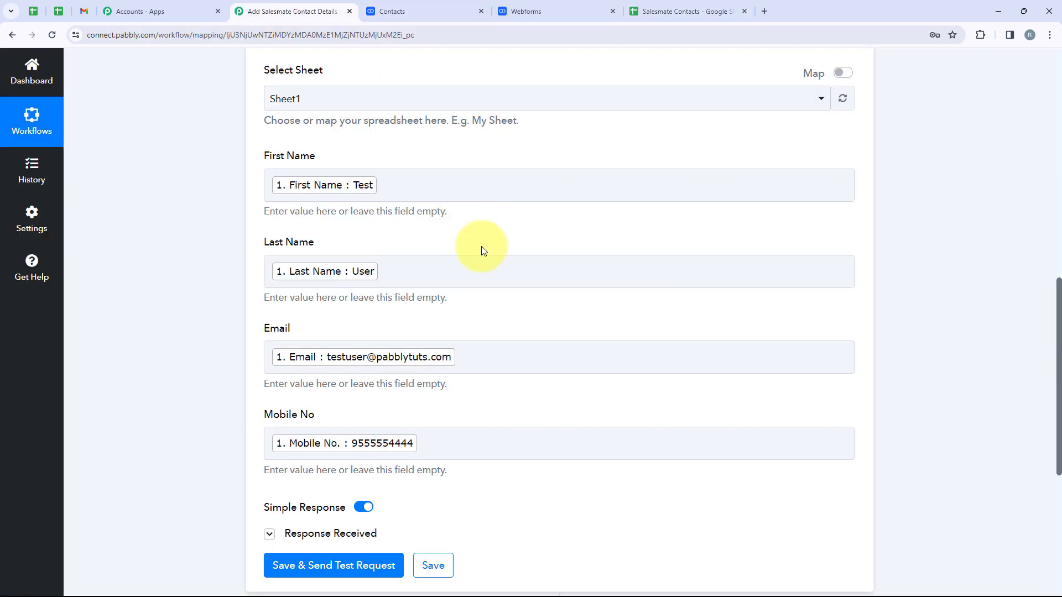
pyautogui.scroll(9, 523, 317)
pyautogui.scroll(2, 525, 321)
pyautogui.click(535, 387)
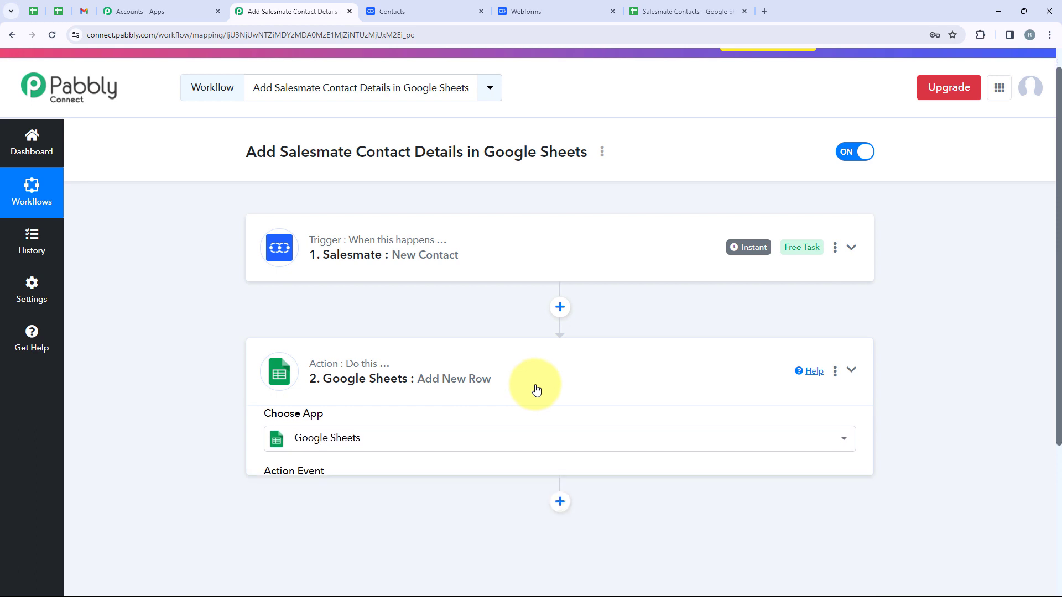